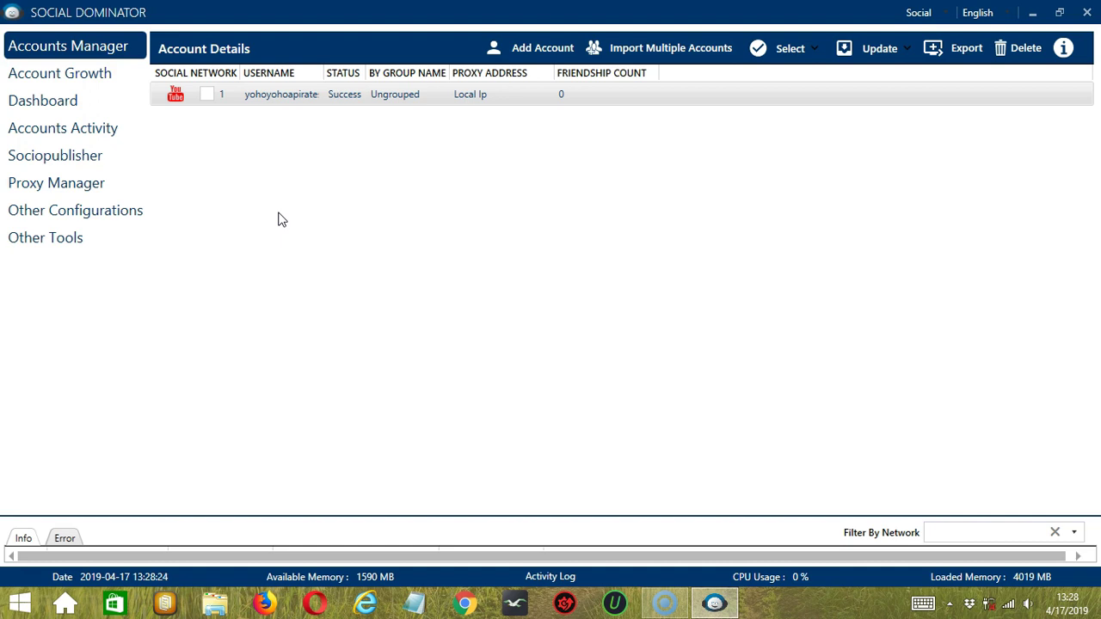
- Open Go to Tools for the YouTube account in Accounts Manager to reach Accounts Activity
{"action": "left_click", "coordinate": [277, 207]}
{"action": "left_click", "coordinate": [276, 100]}
{"action": "right_click", "coordinate": [278, 104]}
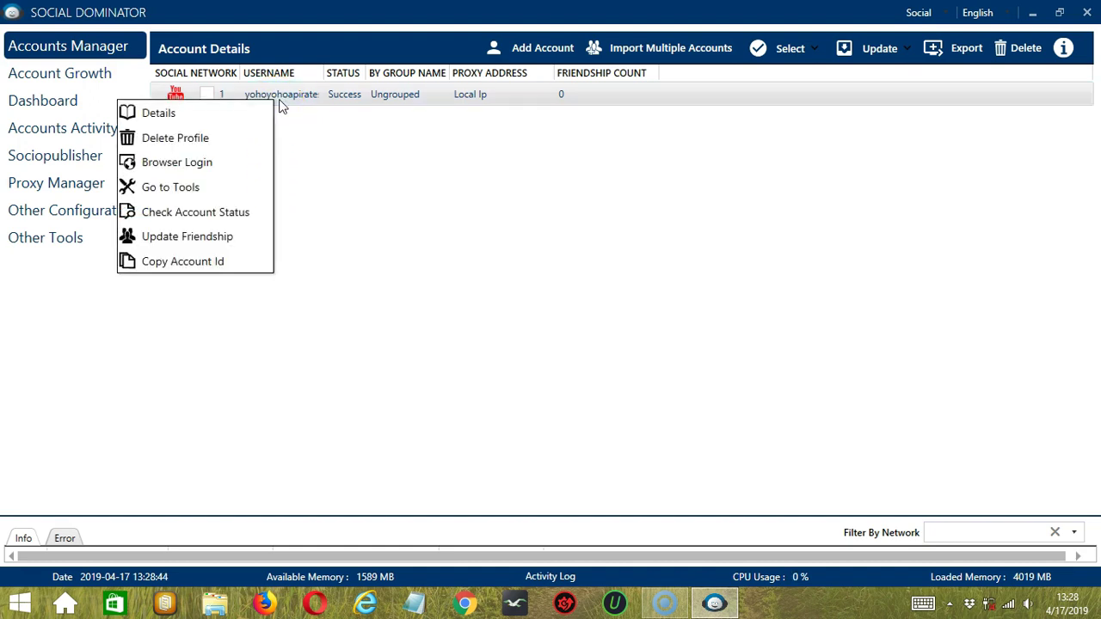
{"action": "left_click", "coordinate": [242, 184]}
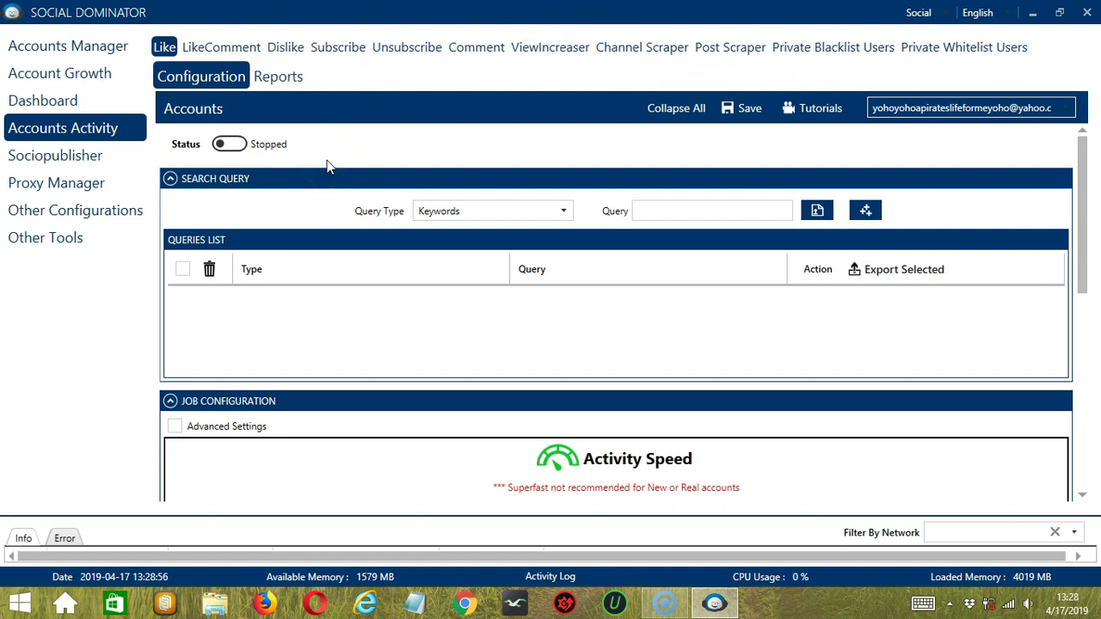
- Switch to the Unsubscribe activity and use Channel Subscribed By Software as the source
{"action": "left_click", "coordinate": [409, 52]}
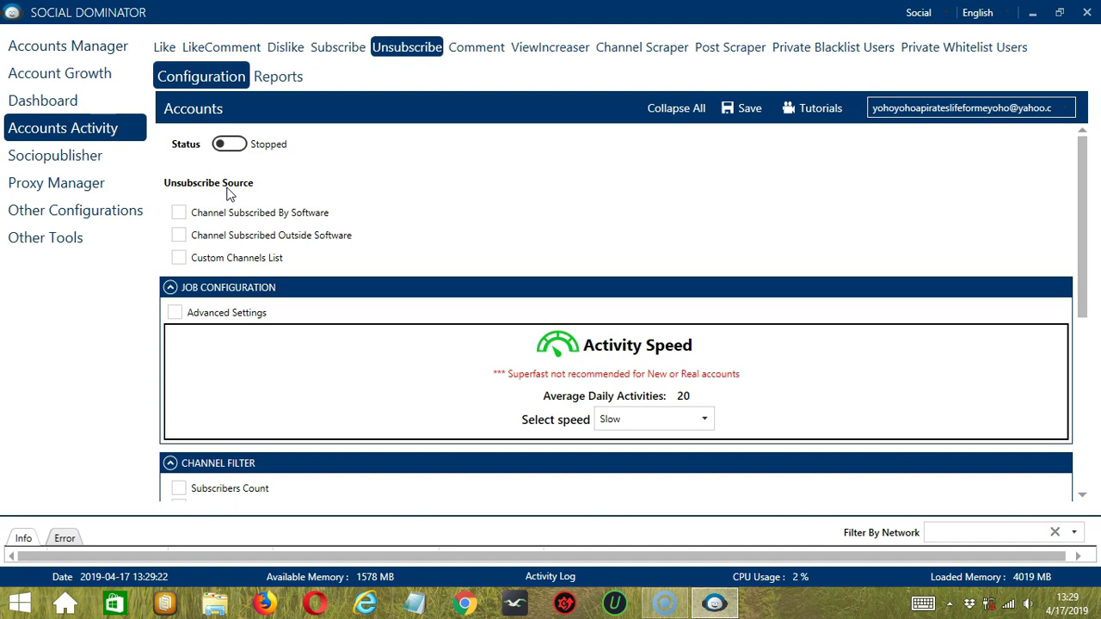
{"action": "left_click", "coordinate": [178, 213]}
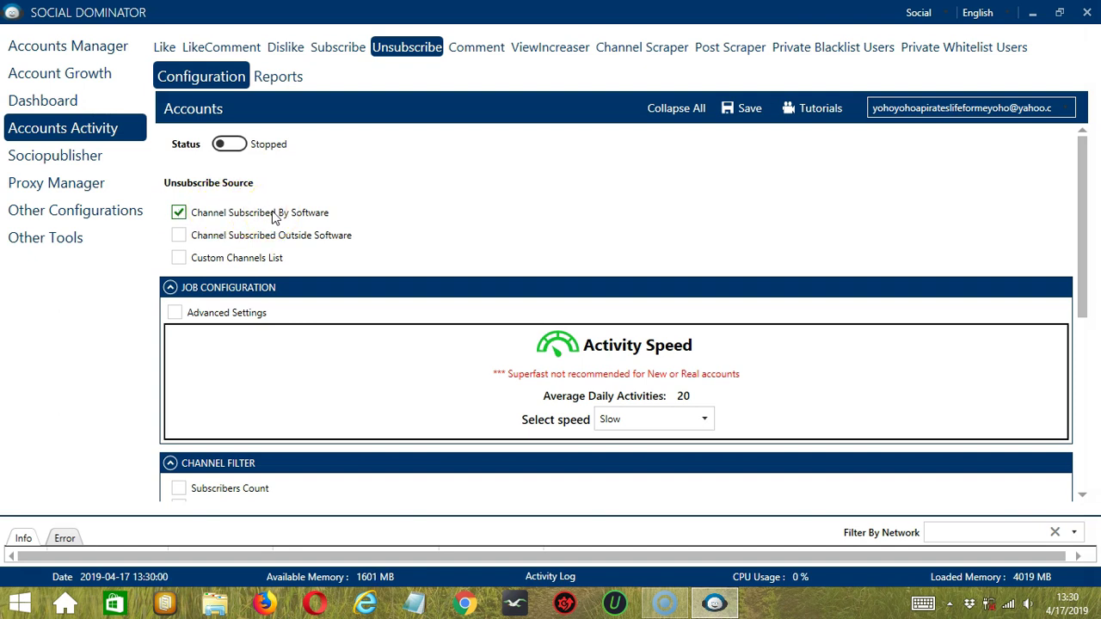
{"action": "left_click", "coordinate": [180, 240]}
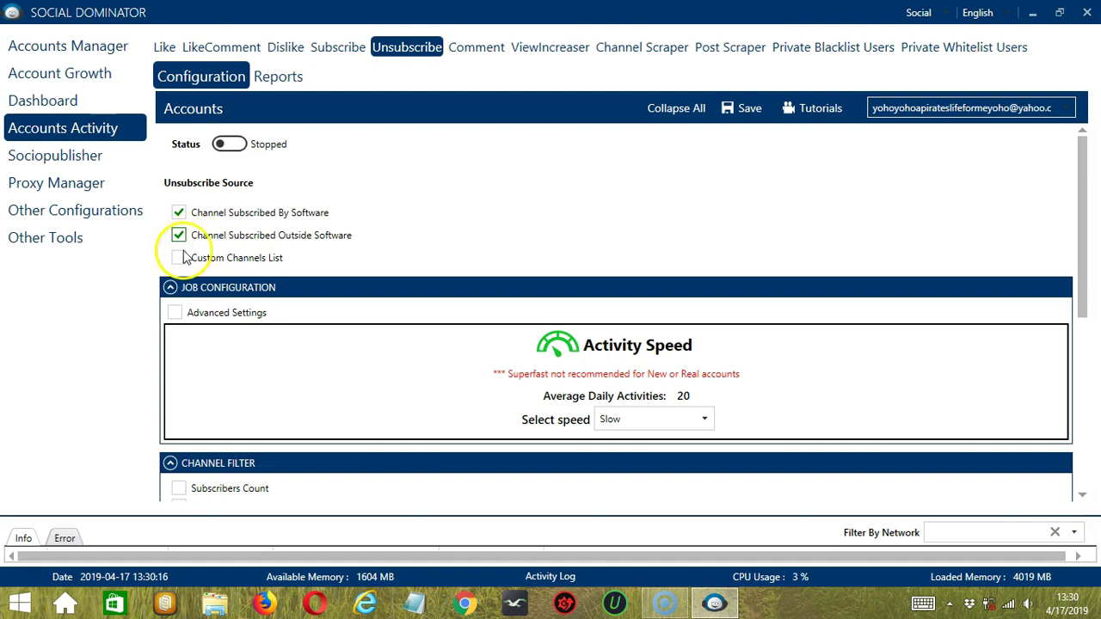
{"action": "left_click", "coordinate": [179, 258]}
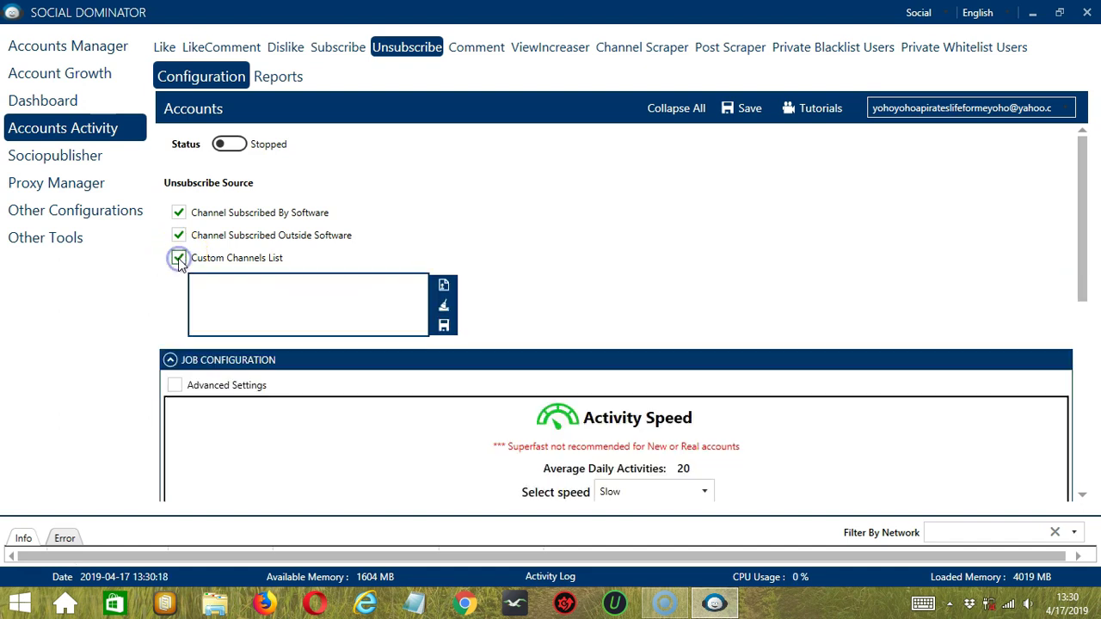
{"action": "left_click", "coordinate": [248, 299]}
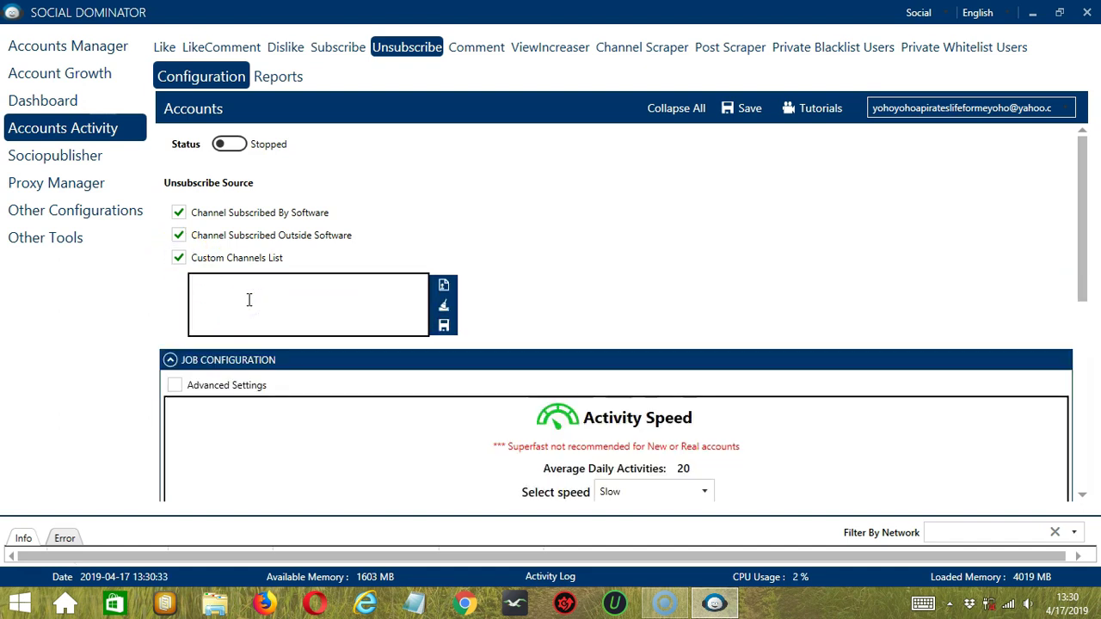
{"action": "type", "text": "channel url"}
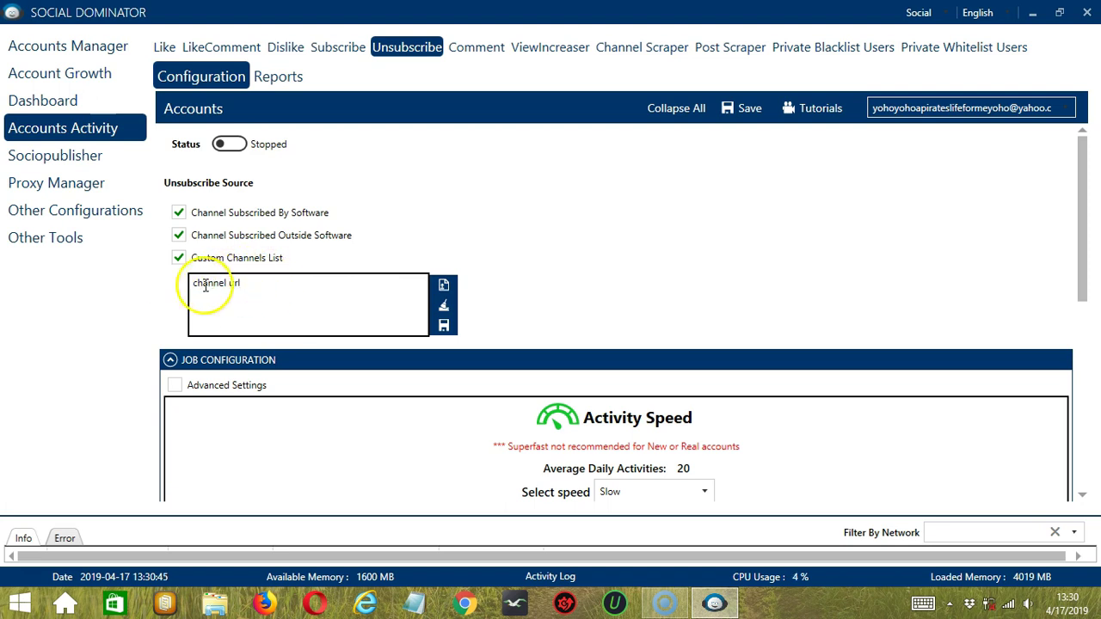
{"action": "left_click", "coordinate": [444, 310]}
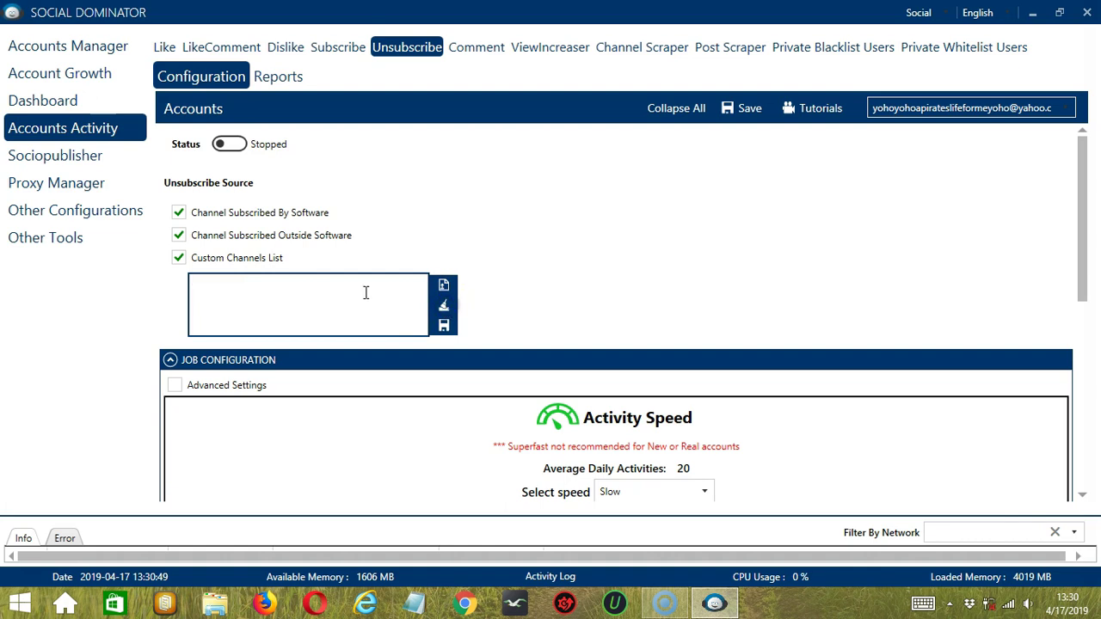
{"action": "left_click", "coordinate": [445, 287]}
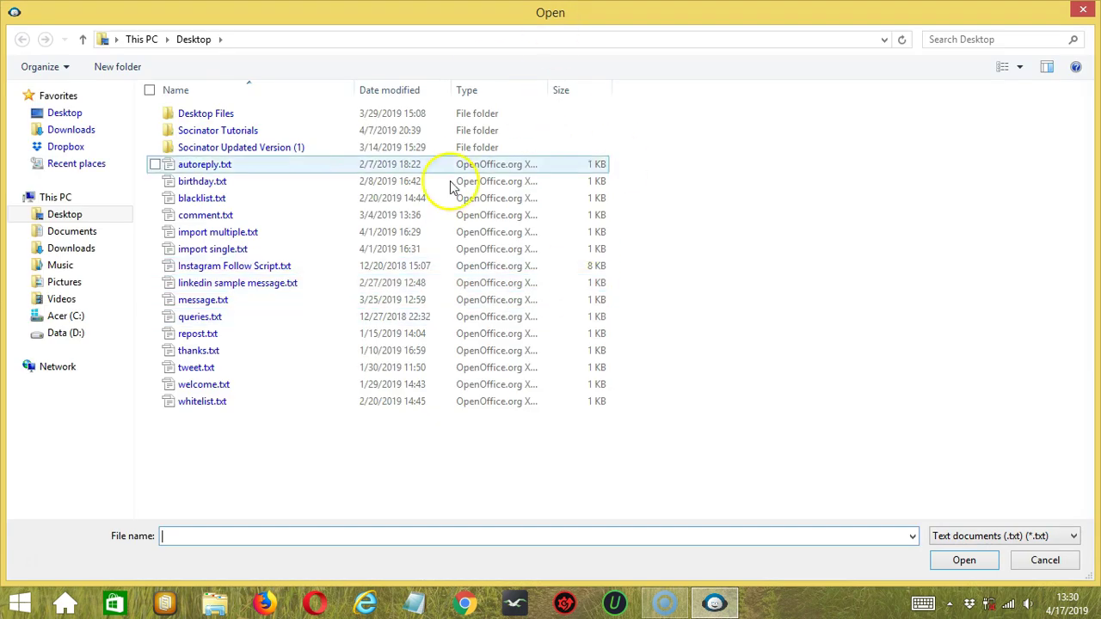
{"action": "left_click", "coordinate": [1039, 562]}
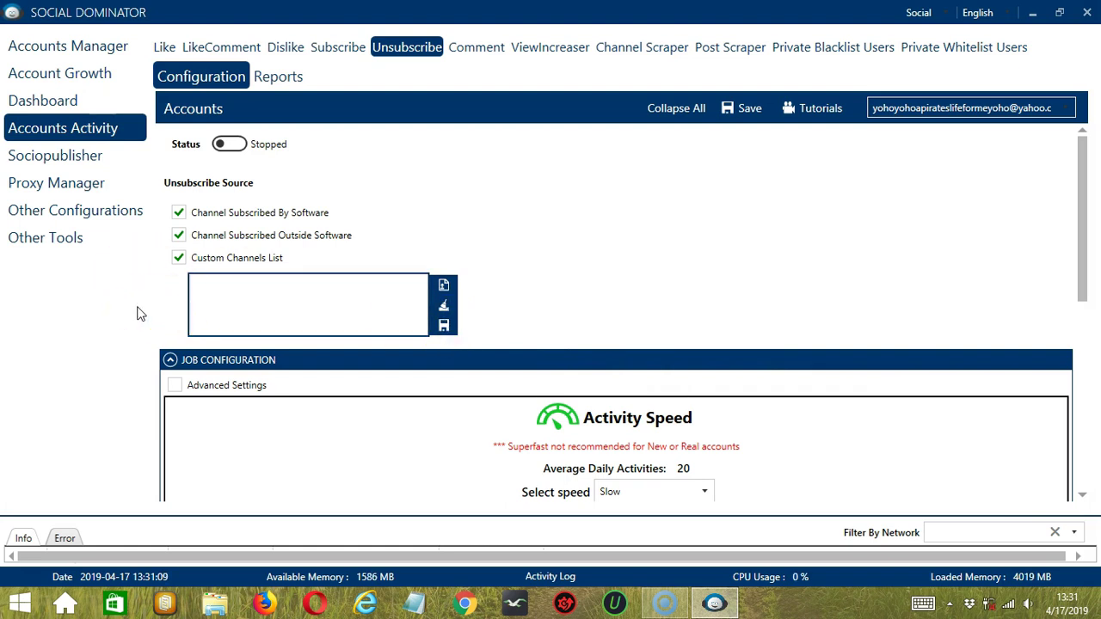
{"action": "left_click", "coordinate": [178, 257]}
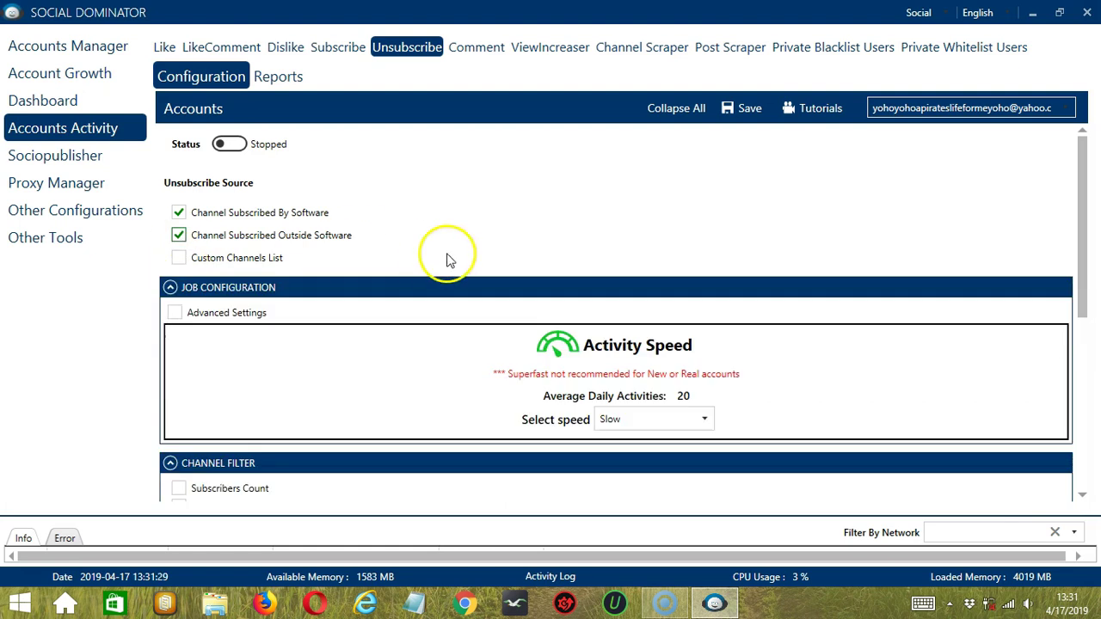
{"action": "left_click", "coordinate": [178, 235]}
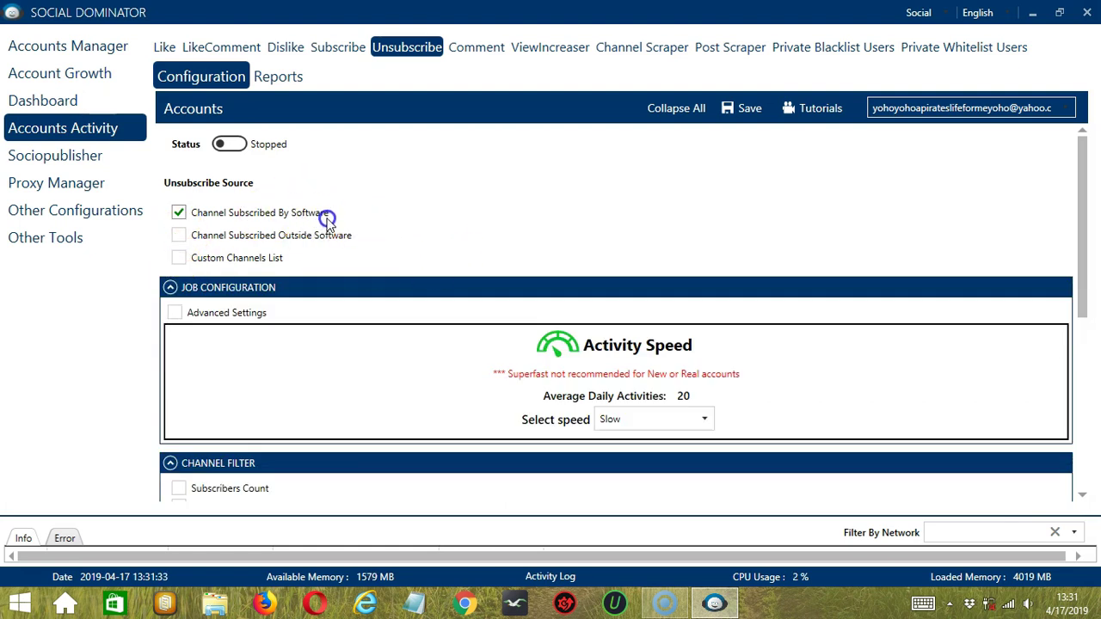
- Set the Job Configuration speed to Superfast, averaging 250 daily activities
{"action": "scroll", "coordinate": [339, 221], "scroll_direction": "down", "scroll_amount": 3}
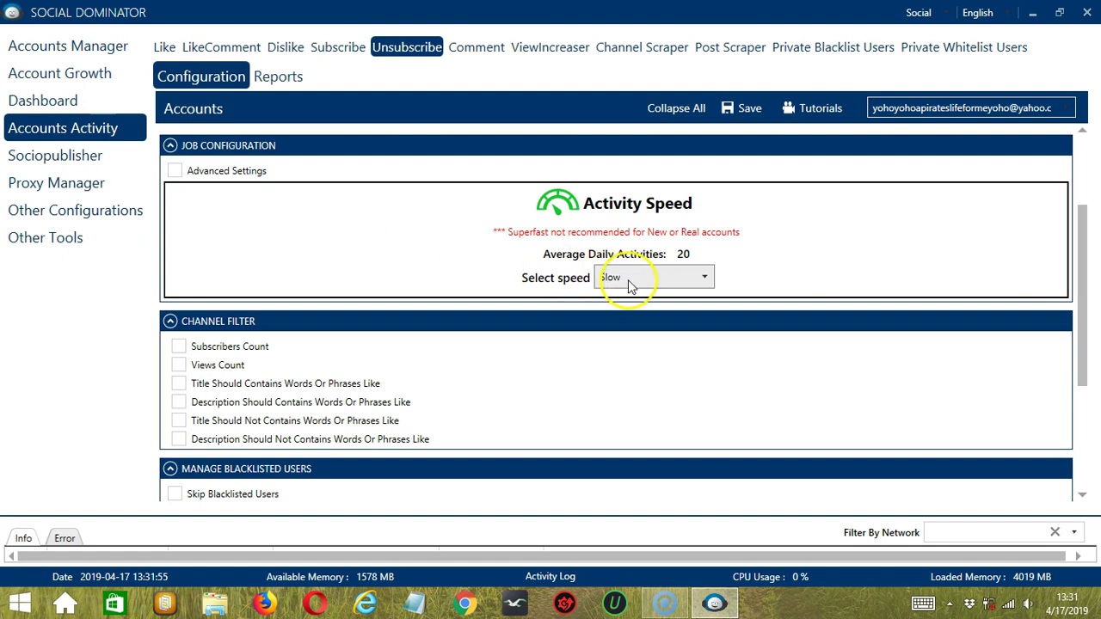
{"action": "left_click", "coordinate": [704, 277]}
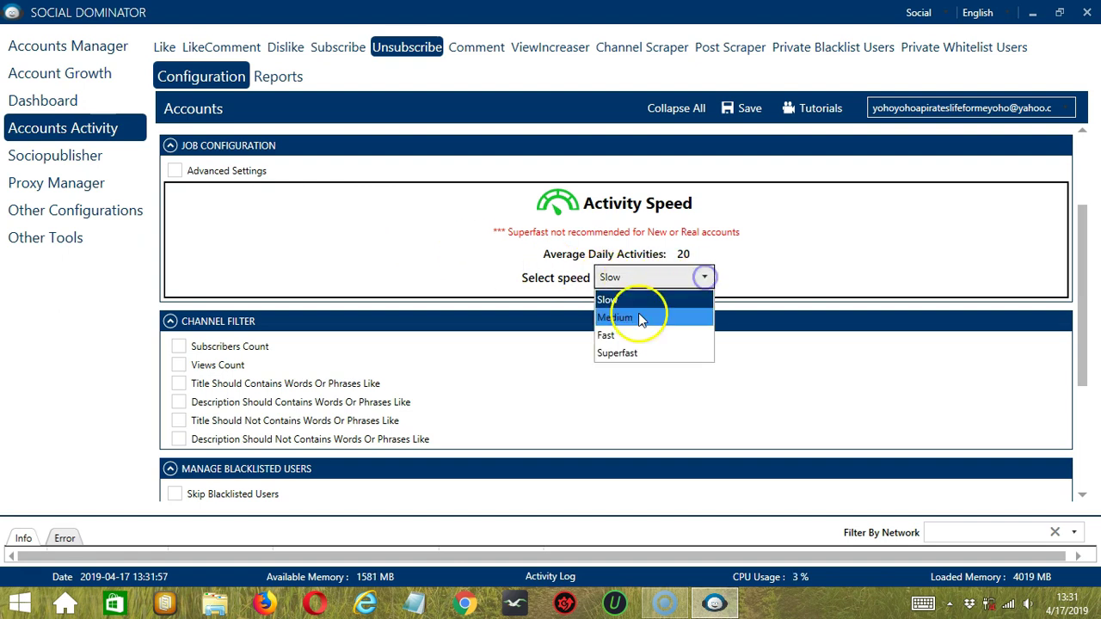
{"action": "left_click", "coordinate": [637, 317]}
{"action": "left_click", "coordinate": [704, 277]}
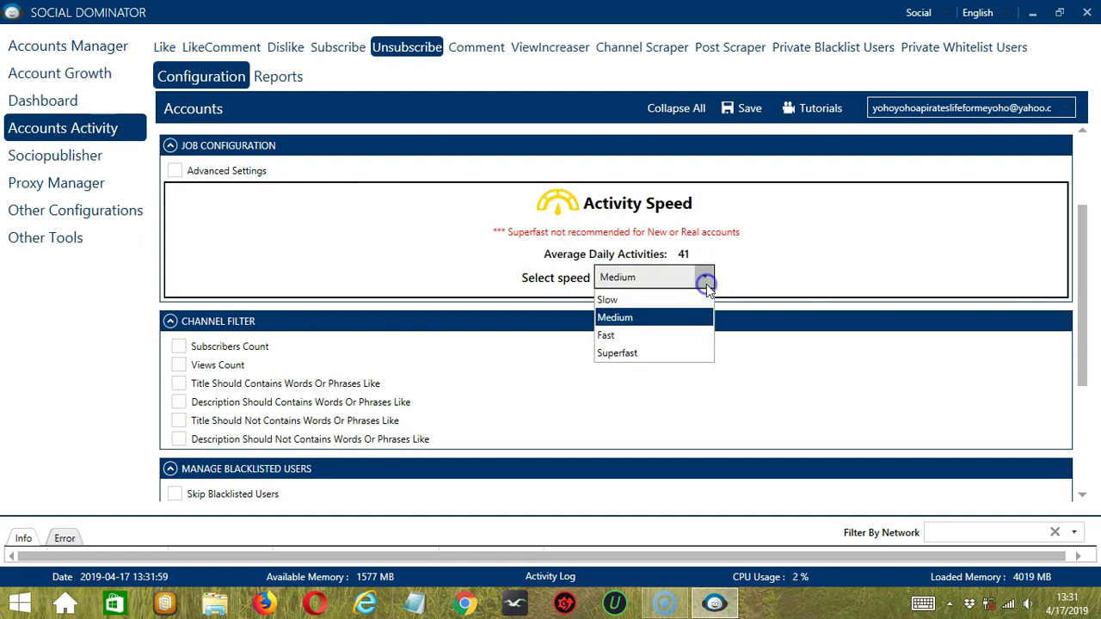
{"action": "left_click", "coordinate": [662, 336]}
{"action": "left_click", "coordinate": [703, 276]}
{"action": "left_click", "coordinate": [653, 353]}
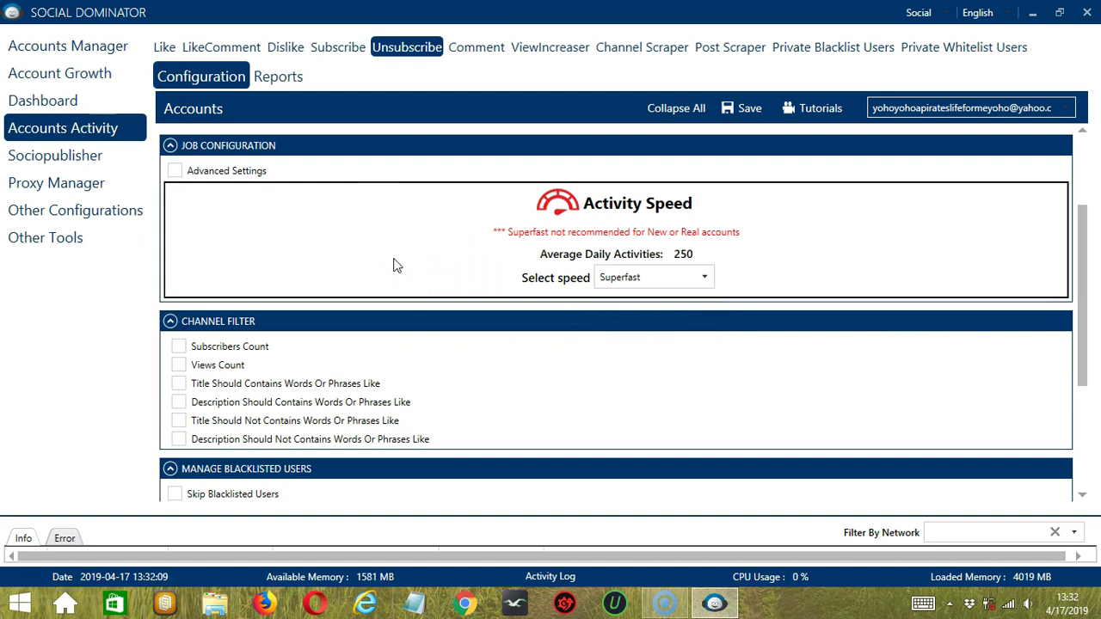
- Enable Advanced Settings and tick Increase Each Day With, leaving the values at 0
{"action": "left_click", "coordinate": [177, 171]}
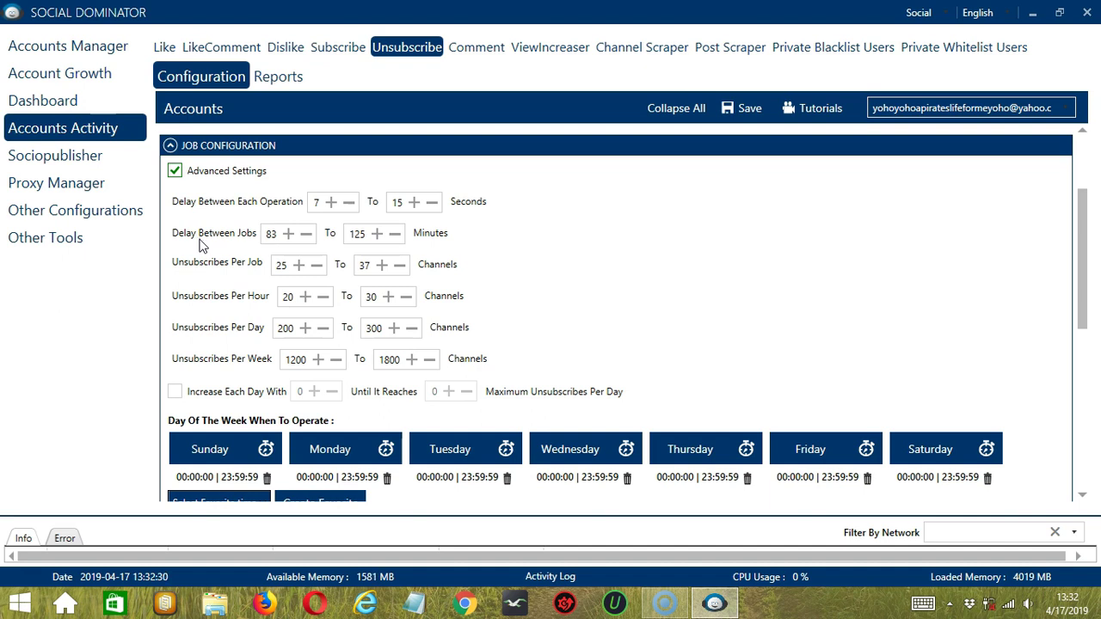
{"action": "left_click", "coordinate": [215, 273]}
{"action": "left_click", "coordinate": [205, 301]}
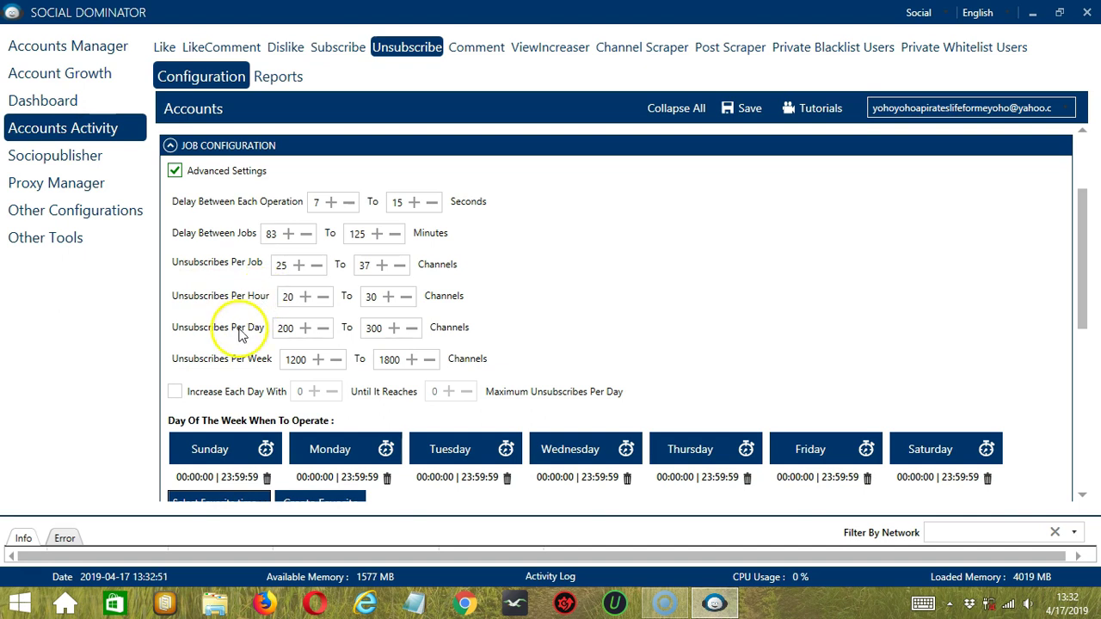
{"action": "left_click", "coordinate": [174, 392]}
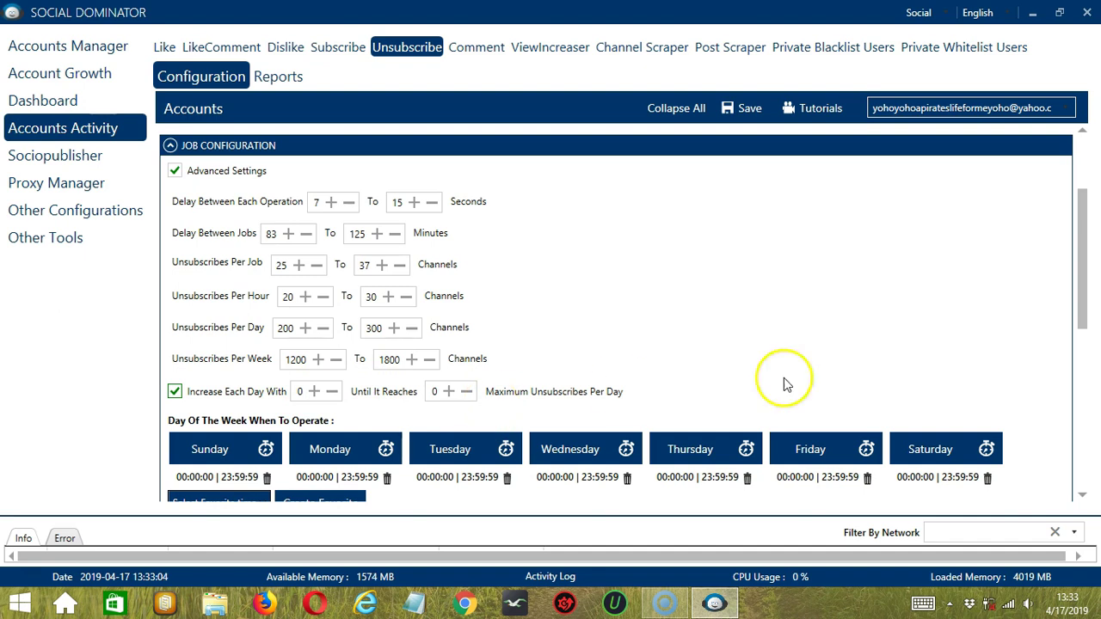
{"action": "scroll", "coordinate": [784, 379], "scroll_direction": "down", "scroll_amount": 5}
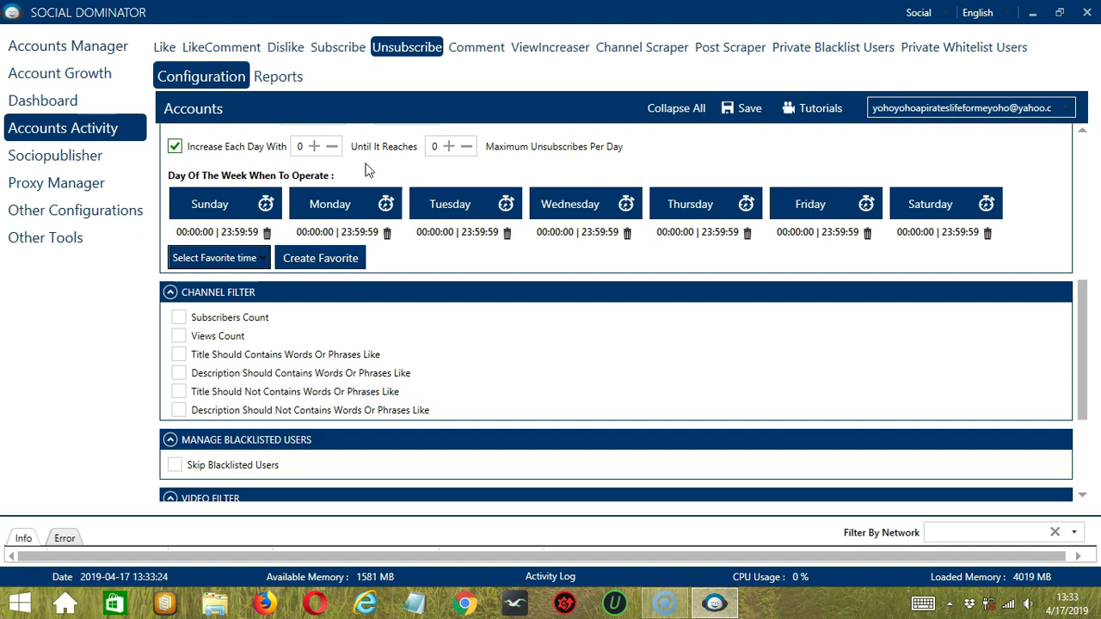
- Replace Monday's time range with an interval from 00:00:00 to 01:59:59
{"action": "left_click", "coordinate": [387, 234]}
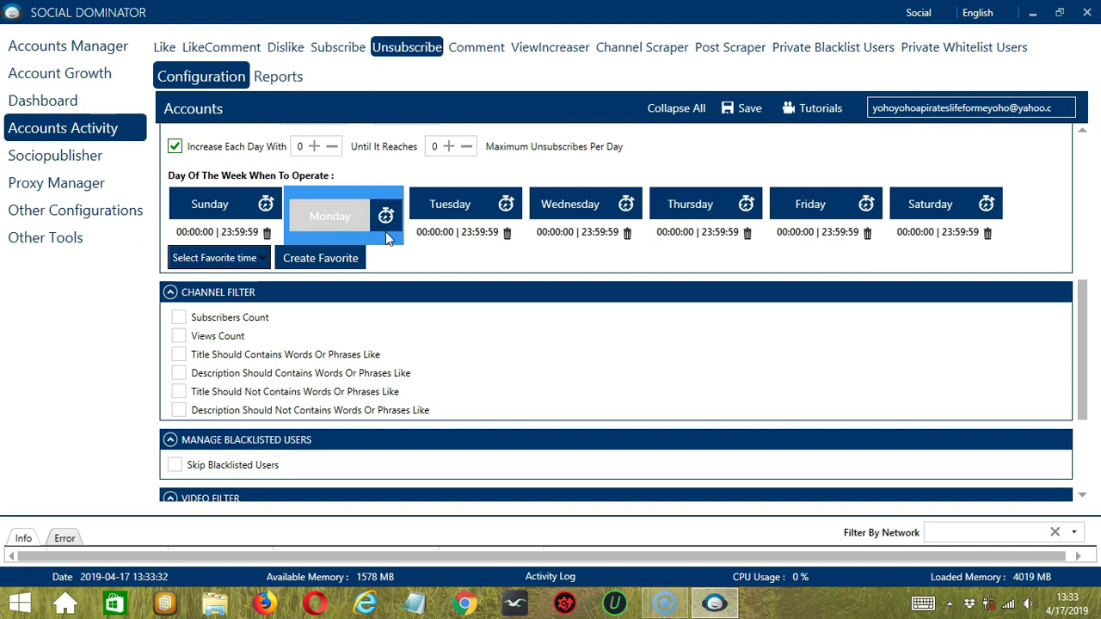
{"action": "left_click", "coordinate": [357, 215]}
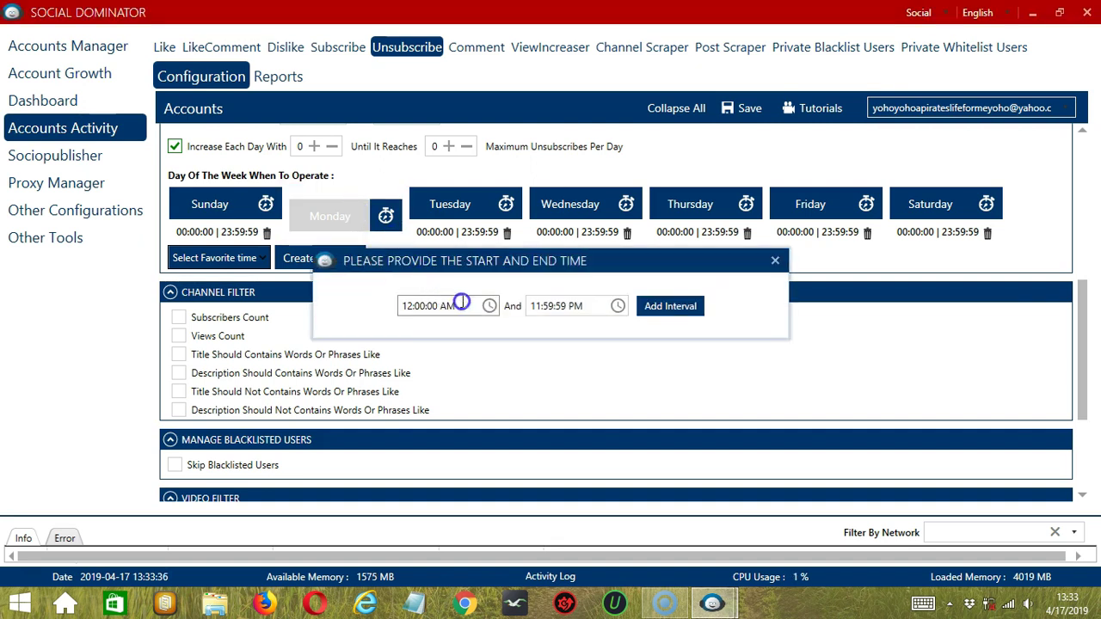
{"action": "left_click", "coordinate": [538, 307]}
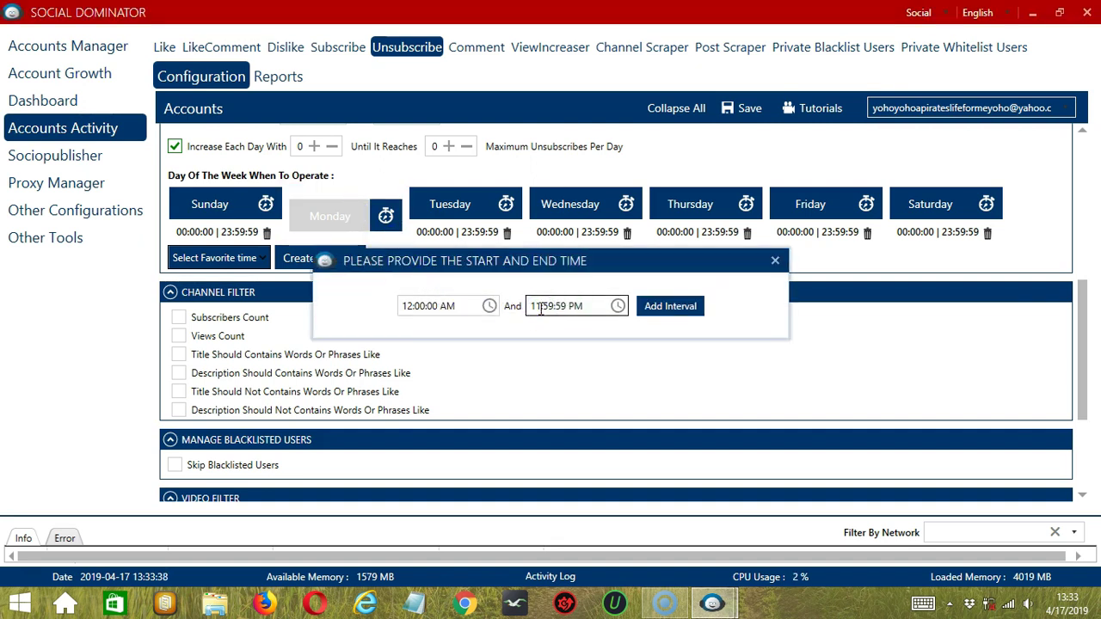
{"action": "key", "text": "BackSpace"}
{"action": "left_click", "coordinate": [669, 307]}
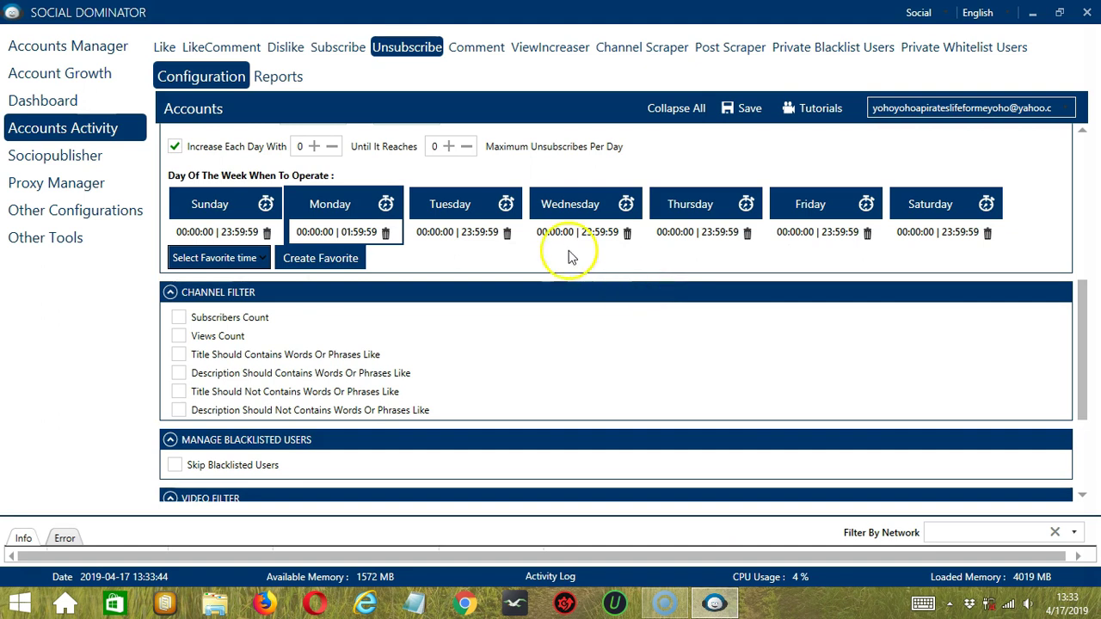
- Add a second Monday interval from 02:00:00 to 23:59:59
{"action": "left_click", "coordinate": [367, 197]}
{"action": "left_click", "coordinate": [401, 303]}
{"action": "left_click", "coordinate": [404, 306]}
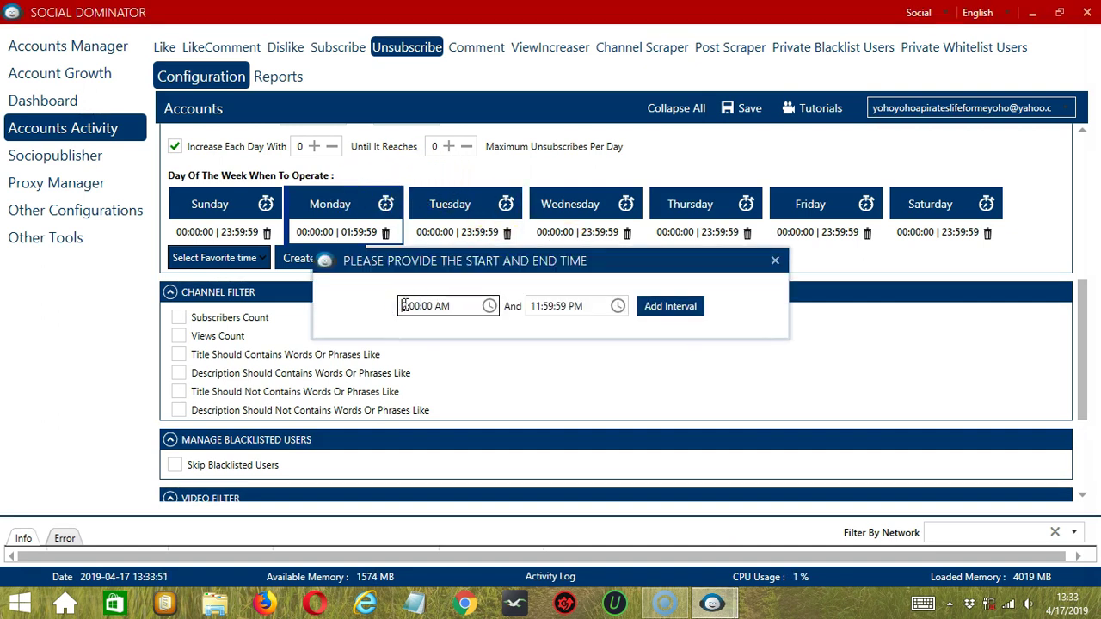
{"action": "left_click", "coordinate": [675, 307]}
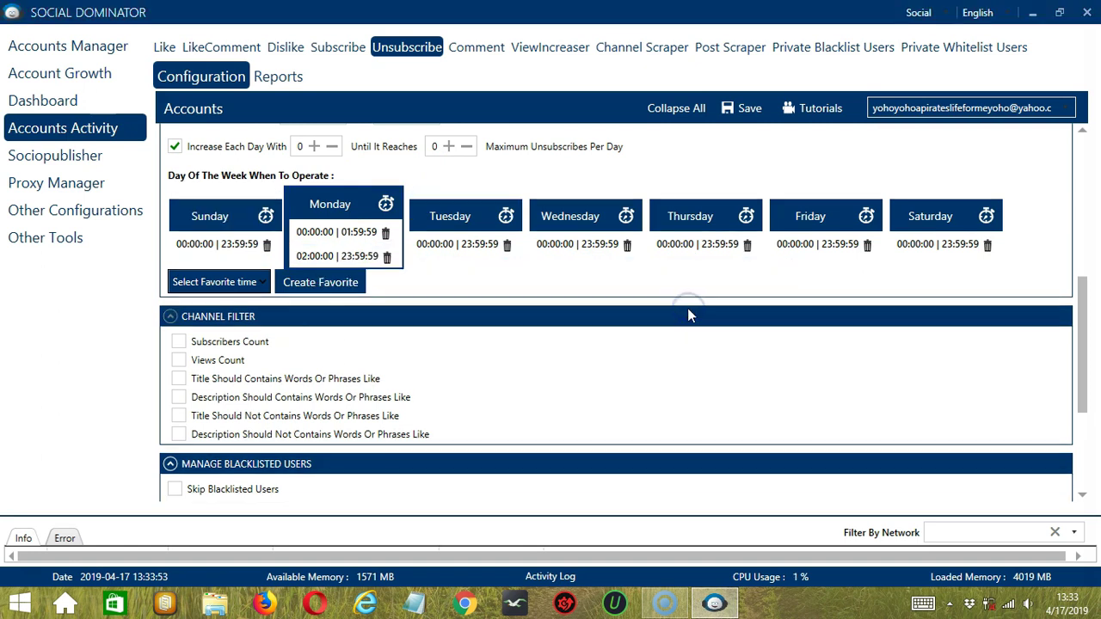
{"action": "left_click", "coordinate": [351, 255]}
- Save Monday's schedule as the favorite time 'YouTube Unsubscribe'
{"action": "left_click", "coordinate": [320, 282]}
{"action": "type", "text": "YouTube Uns"}
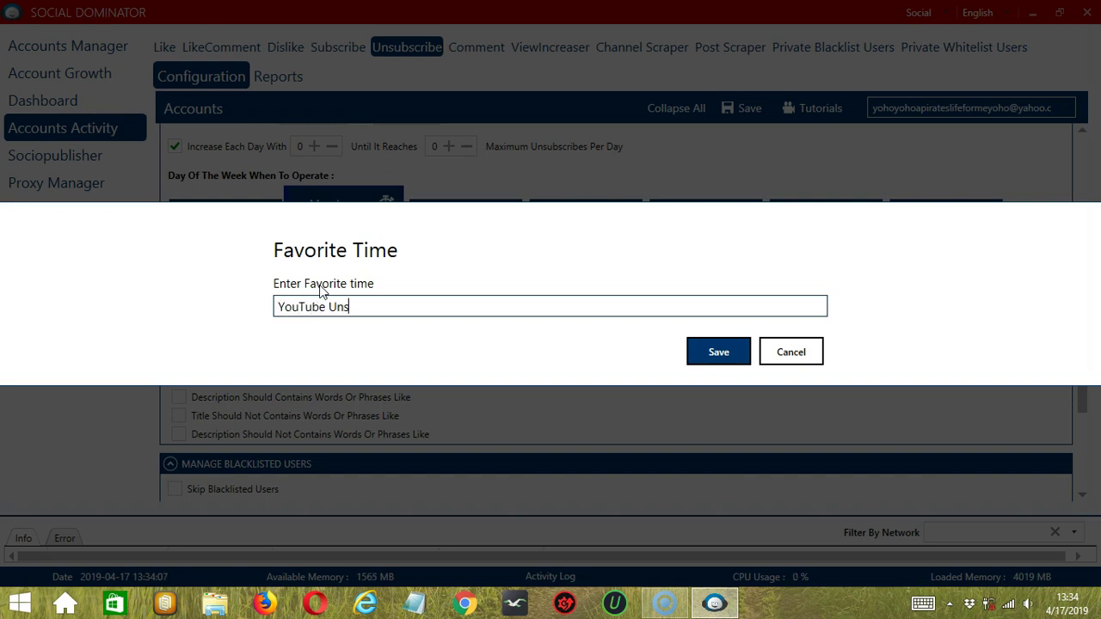
{"action": "type", "text": "ubscribe"}
{"action": "left_click", "coordinate": [716, 356]}
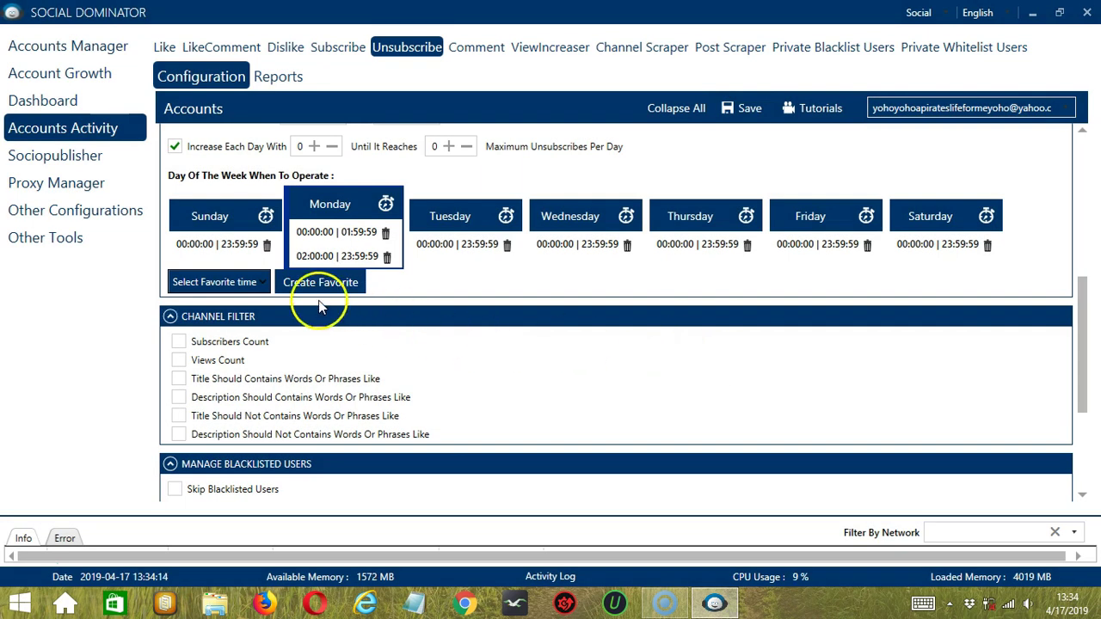
- Apply the YouTube Unsubscribe favorite time to the weekly schedule
{"action": "left_click", "coordinate": [240, 289]}
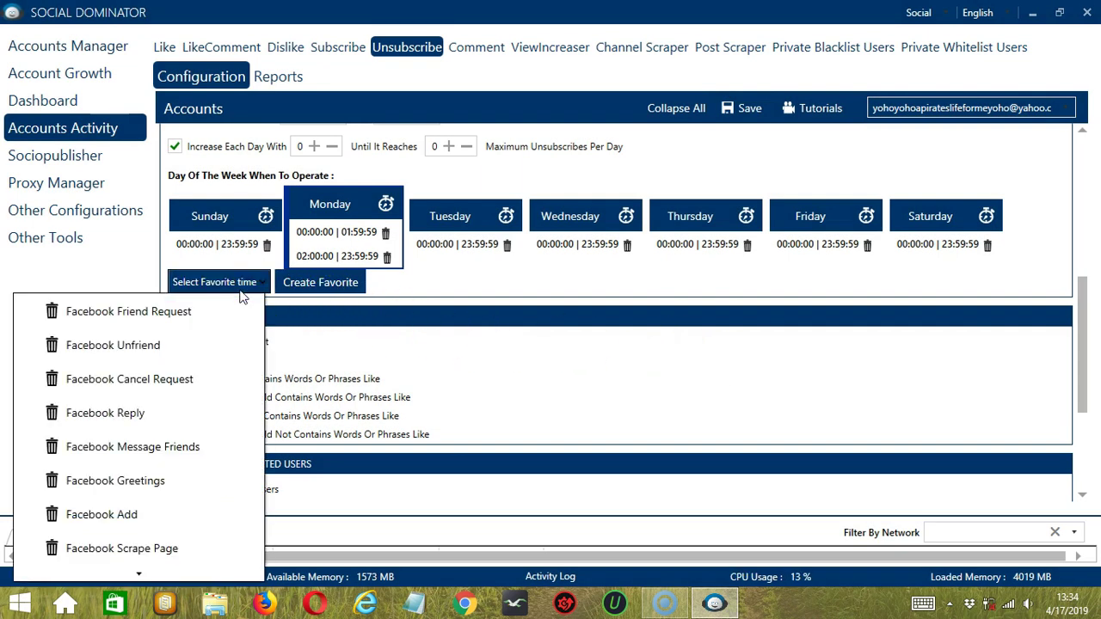
{"action": "scroll", "coordinate": [182, 474], "scroll_direction": "down", "scroll_amount": 5}
{"action": "left_click", "coordinate": [184, 564]}
{"action": "scroll", "coordinate": [585, 356], "scroll_direction": "down", "scroll_amount": 4}
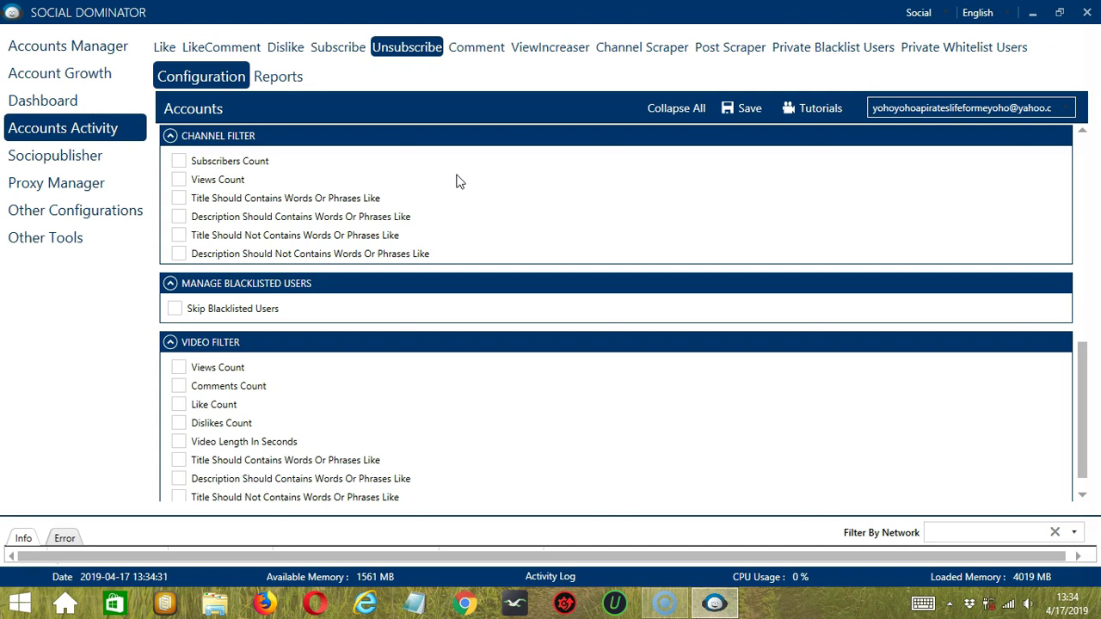
- Enable channel filters for subscriber count, view count, title words and description words
{"action": "left_click", "coordinate": [179, 161]}
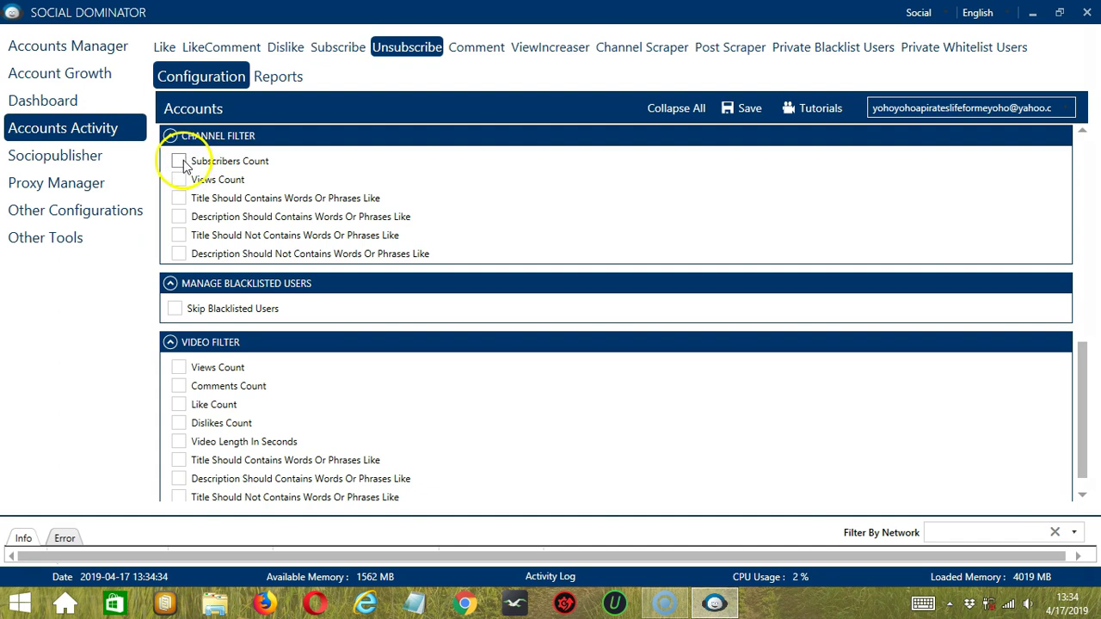
{"action": "left_click", "coordinate": [227, 171]}
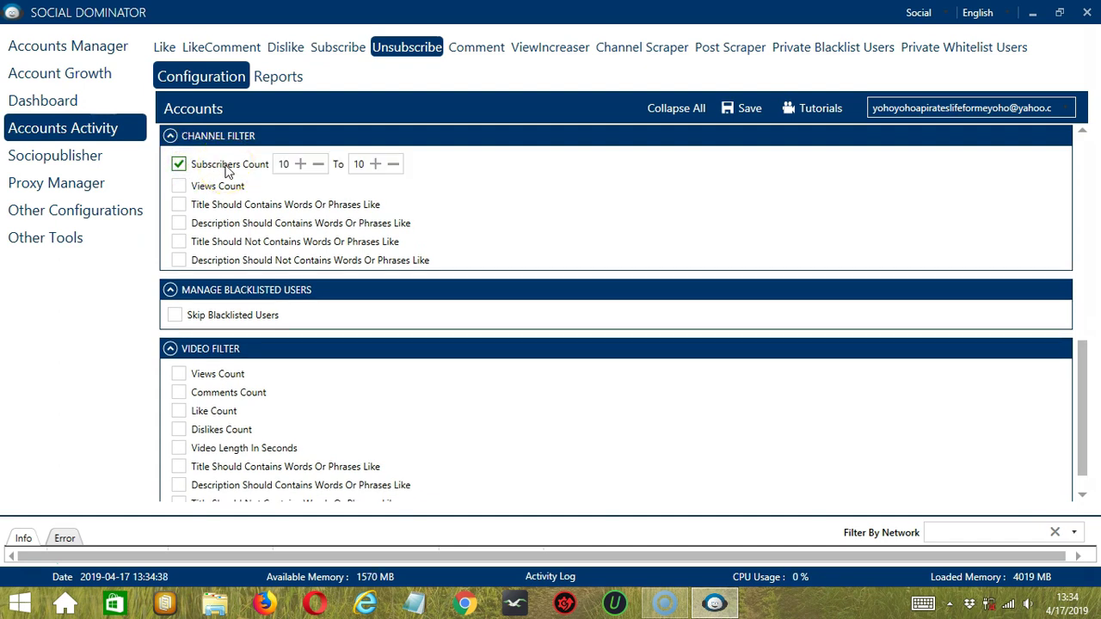
{"action": "left_click", "coordinate": [179, 188]}
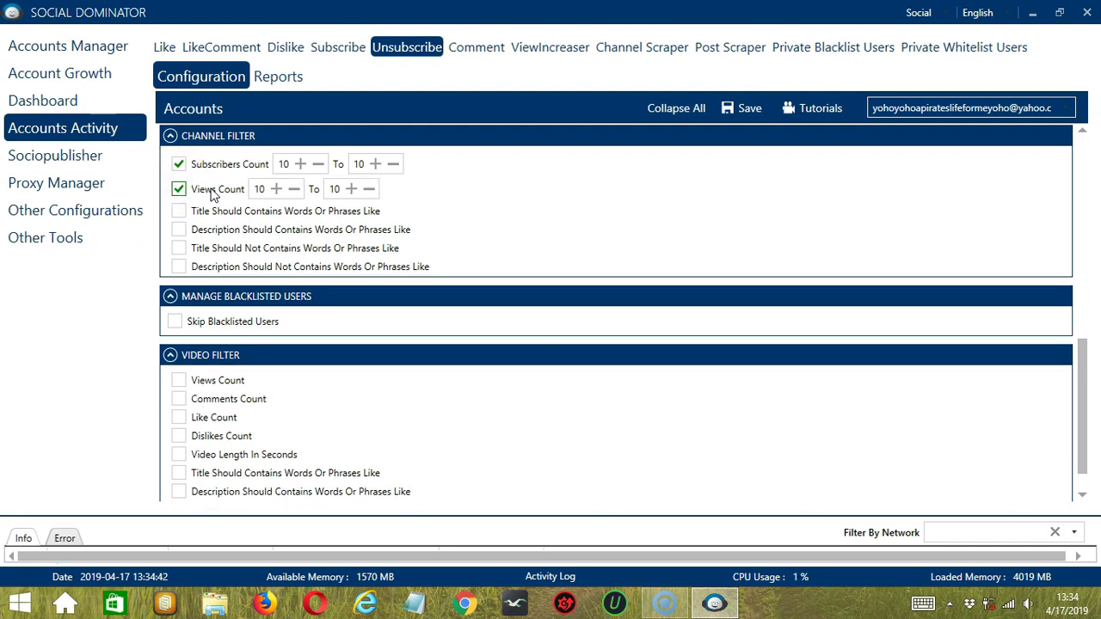
{"action": "left_click", "coordinate": [179, 212]}
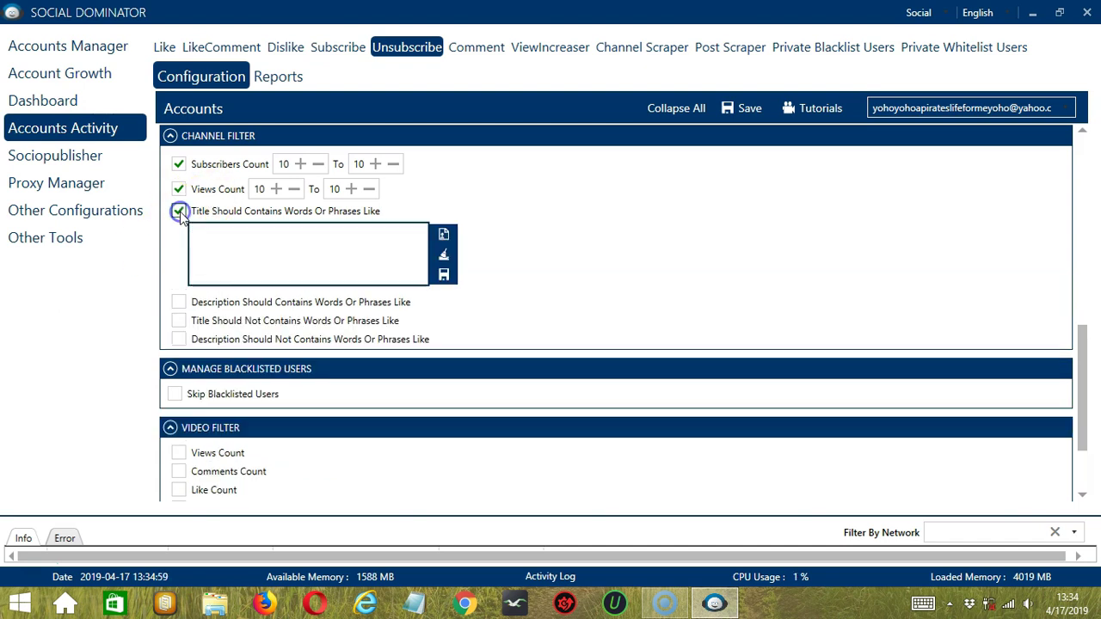
{"action": "left_click", "coordinate": [214, 237]}
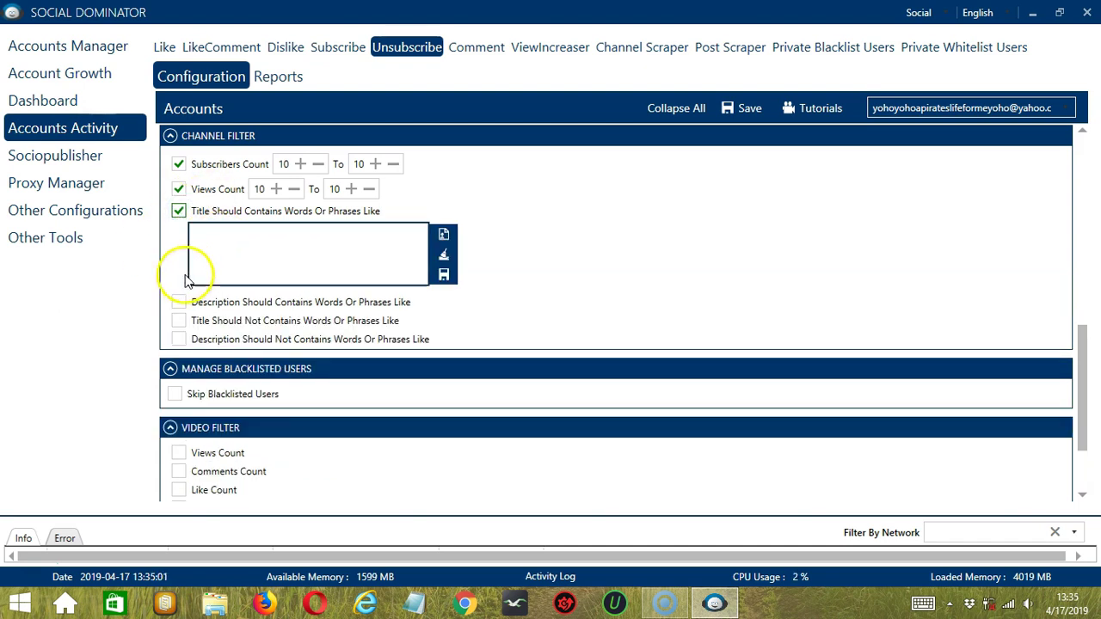
{"action": "left_click", "coordinate": [179, 302]}
- Enter 'prank' as a description word, clear the title word list and cancel an import
{"action": "left_click", "coordinate": [262, 250]}
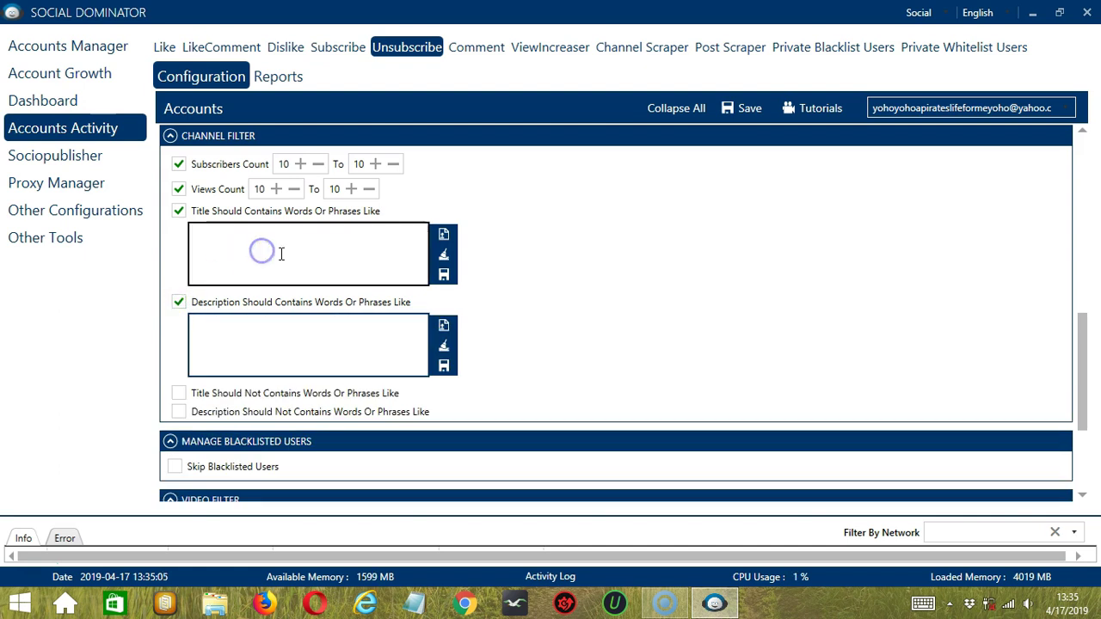
{"action": "type", "text": "prank"}
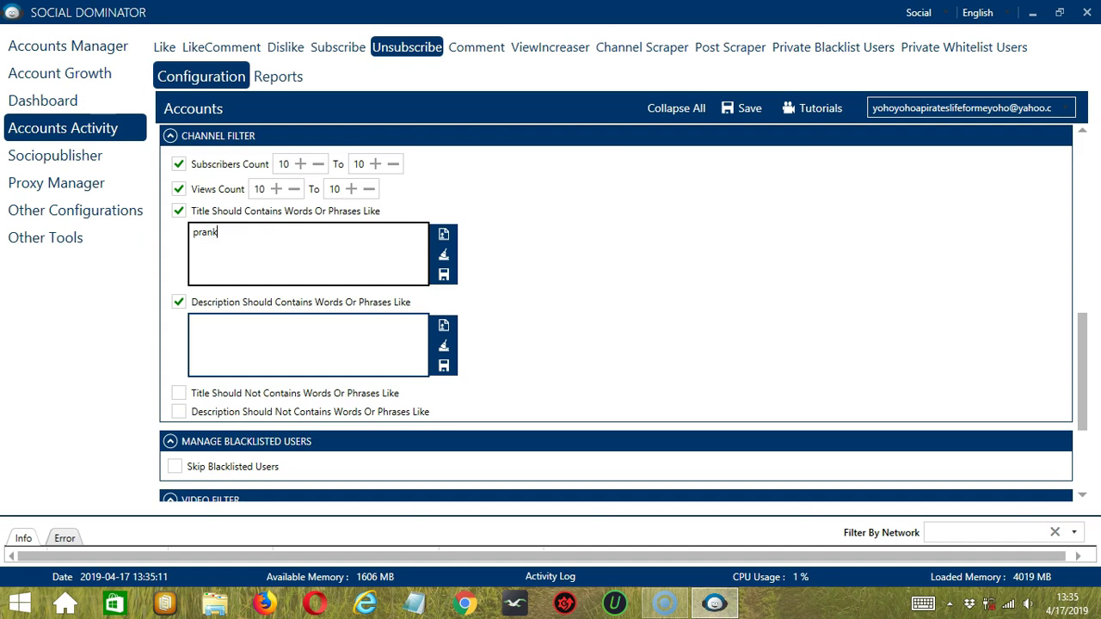
{"action": "left_click", "coordinate": [283, 331]}
{"action": "type", "text": "prank"}
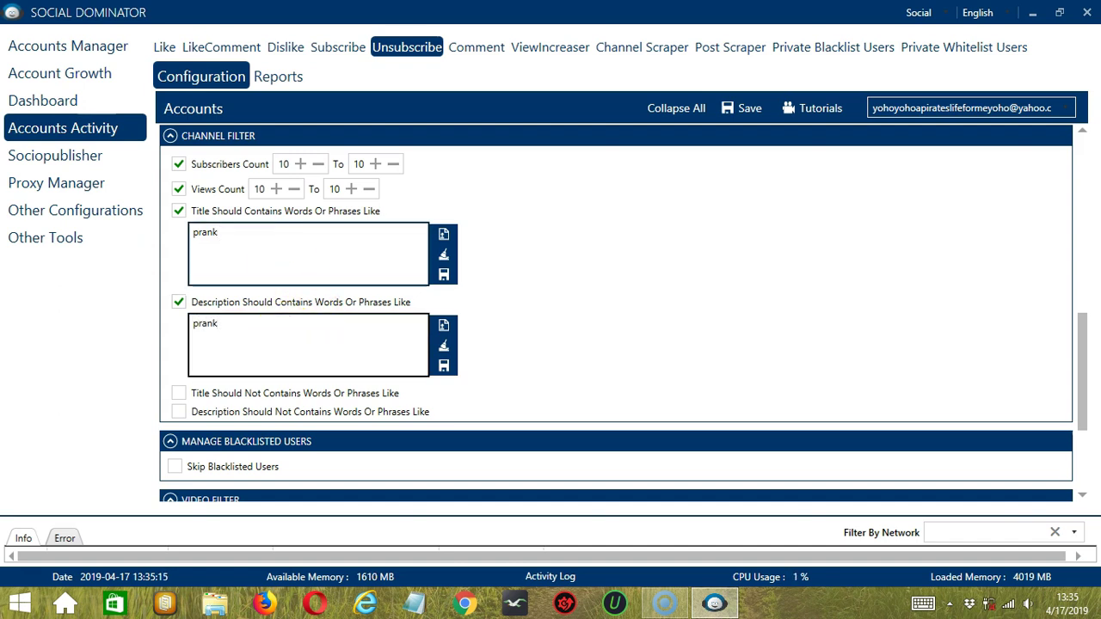
{"action": "left_click", "coordinate": [443, 258]}
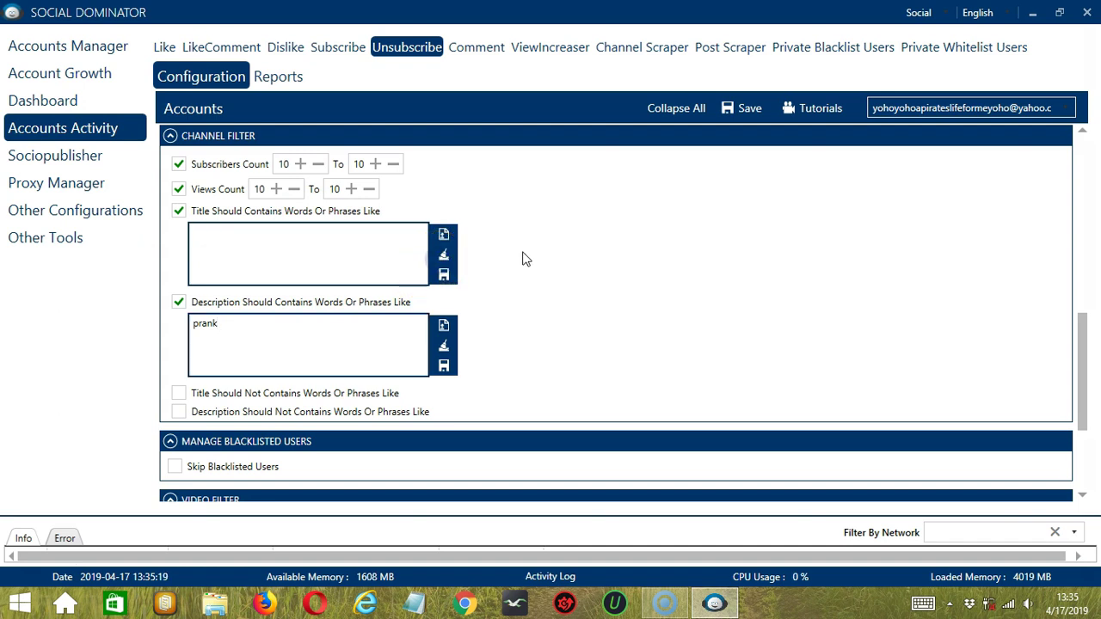
{"action": "left_click", "coordinate": [444, 235]}
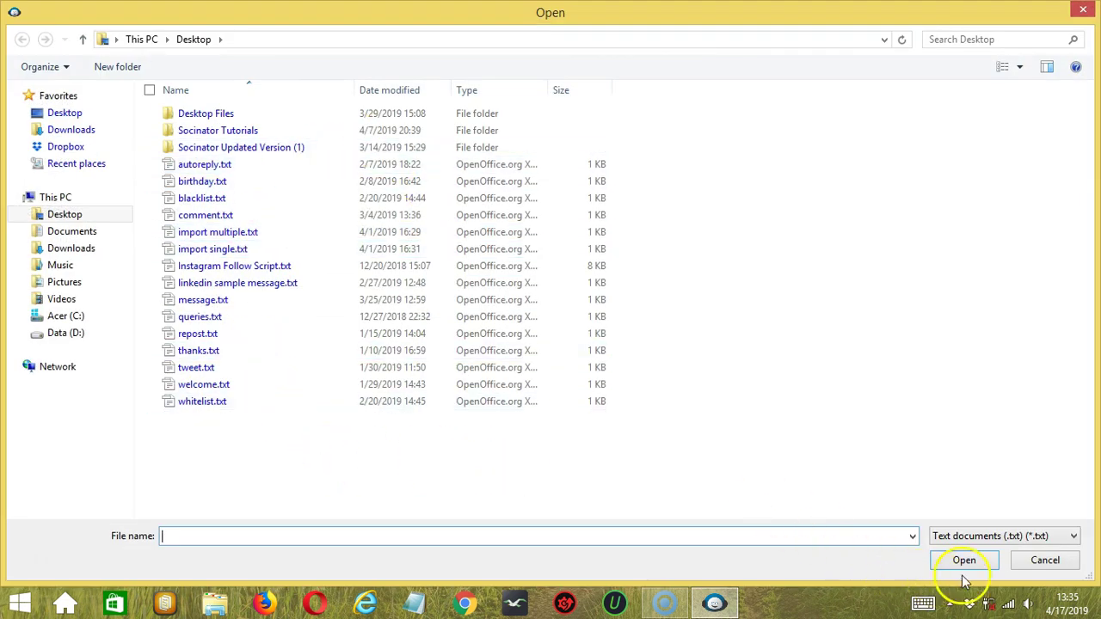
{"action": "left_click", "coordinate": [1036, 556]}
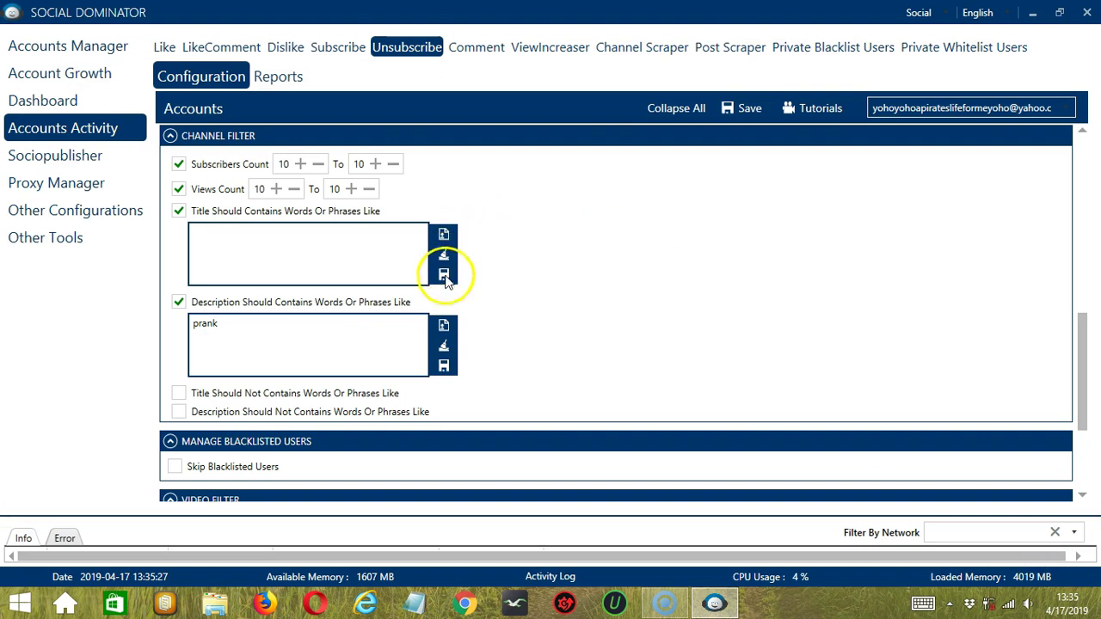
- Drop the title-contains filter and try the title and description exclusion word lists
{"action": "left_click", "coordinate": [178, 211]}
{"action": "left_click", "coordinate": [179, 322]}
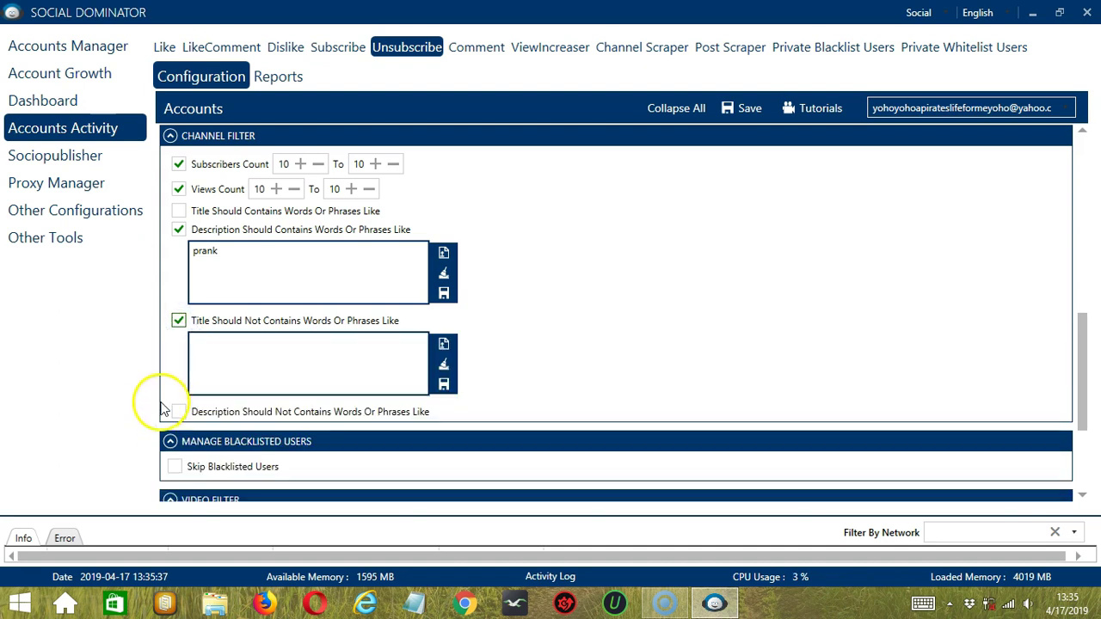
{"action": "left_click", "coordinate": [178, 413]}
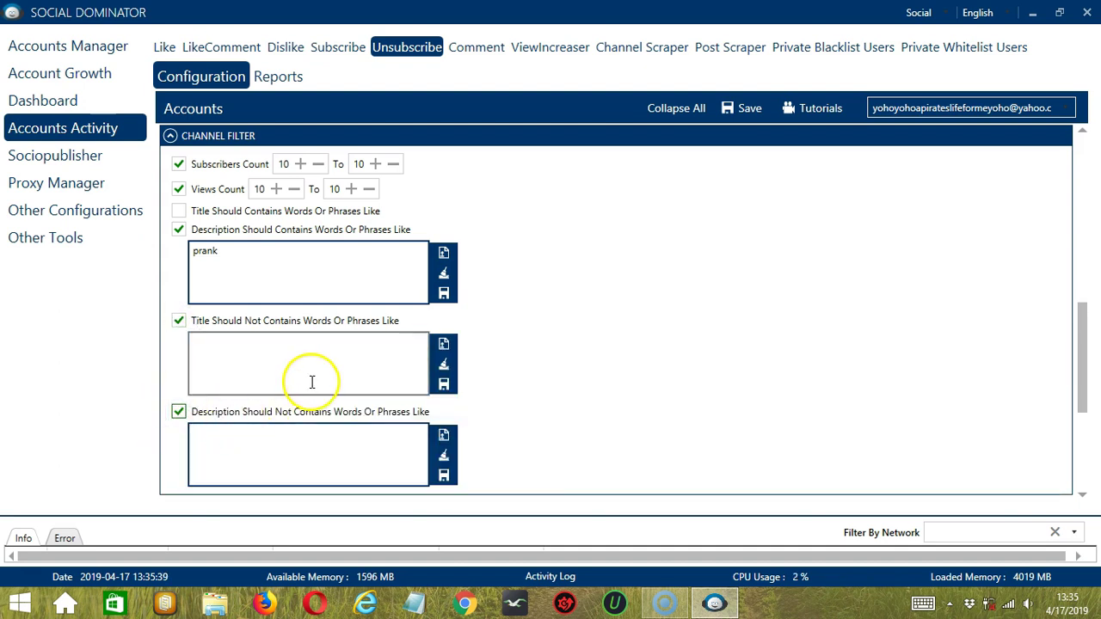
{"action": "left_click", "coordinate": [255, 358]}
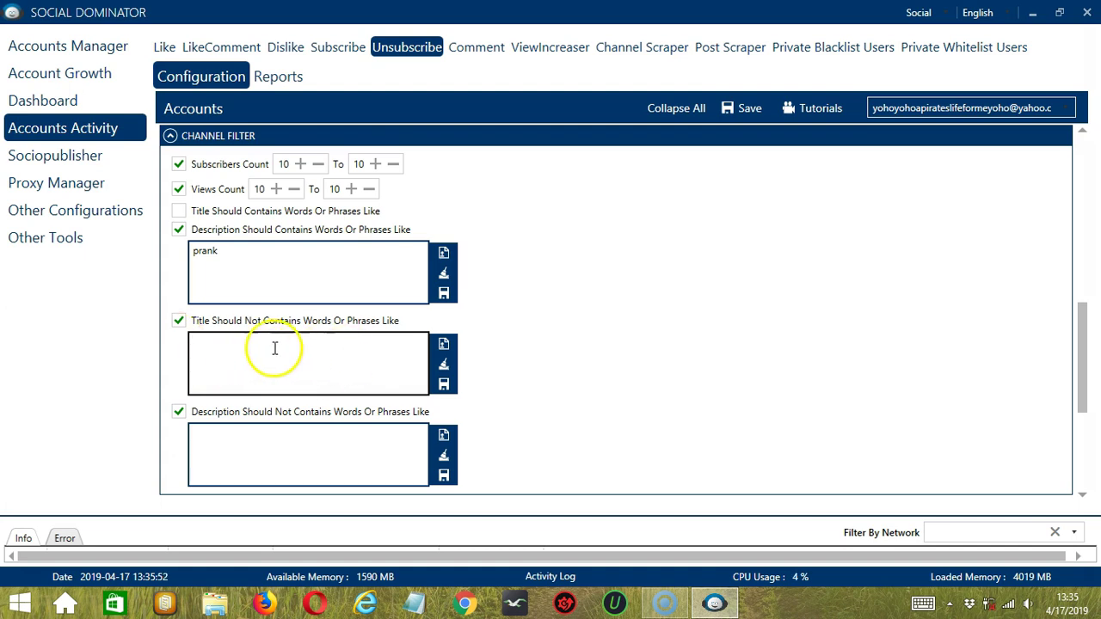
{"action": "left_click", "coordinate": [245, 374]}
{"action": "left_click", "coordinate": [246, 428]}
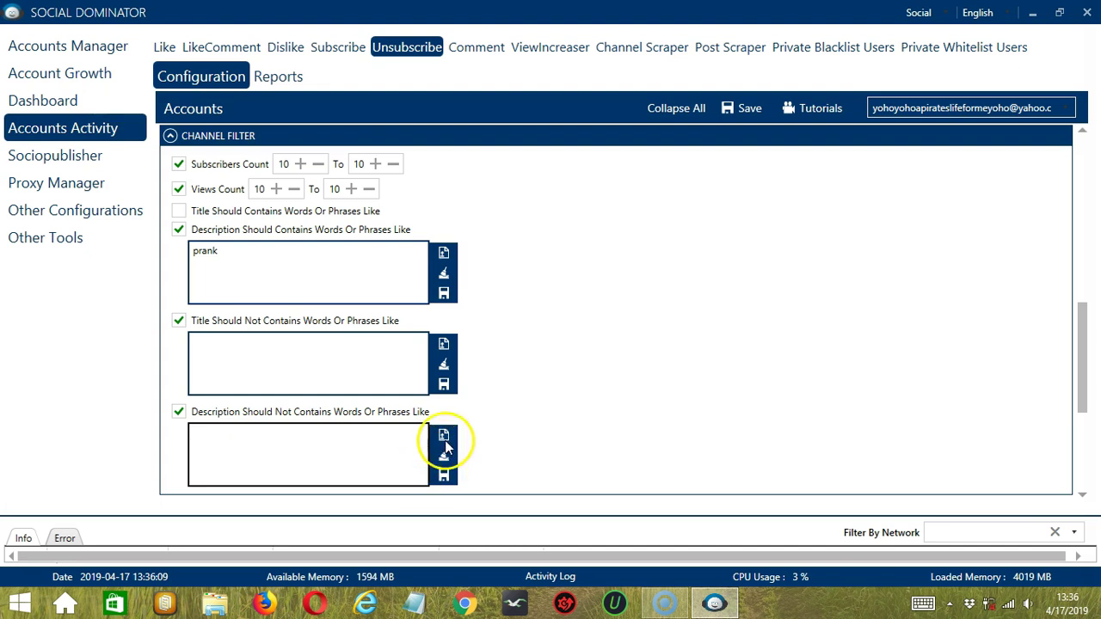
{"action": "left_click", "coordinate": [444, 476]}
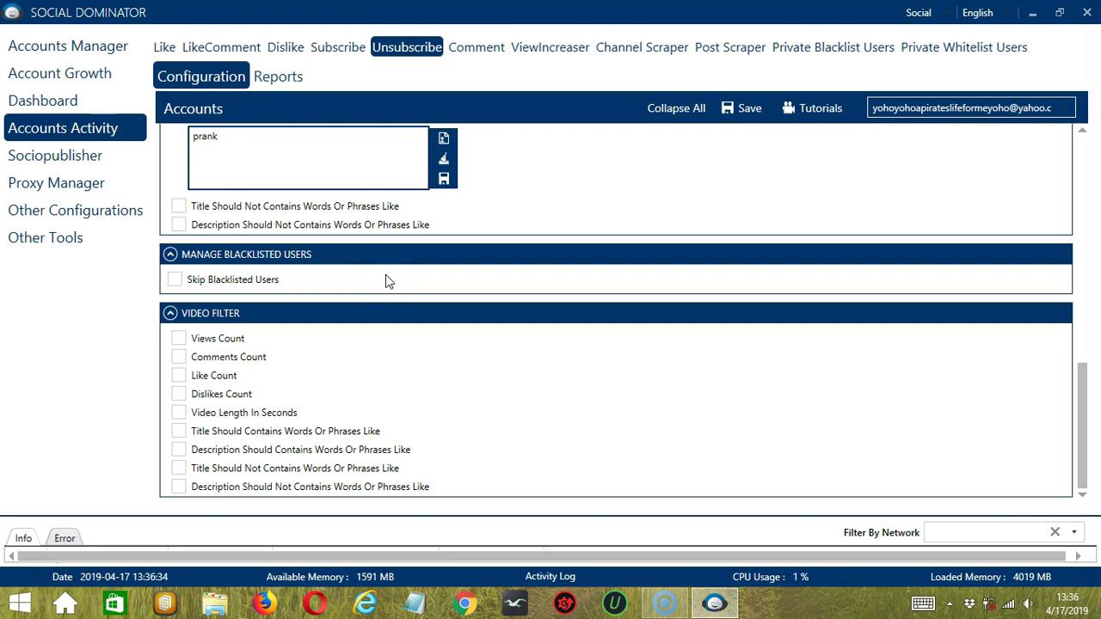
- Skip blacklisted users using the private blacklist, leaving the group blacklist off
{"action": "left_click", "coordinate": [175, 281]}
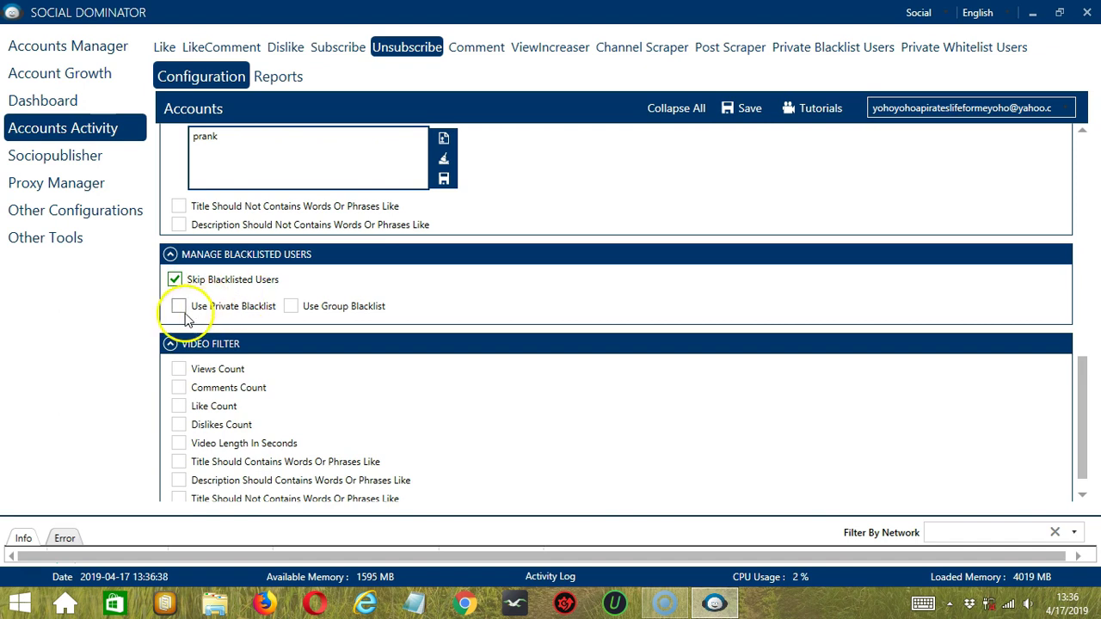
{"action": "left_click", "coordinate": [178, 307]}
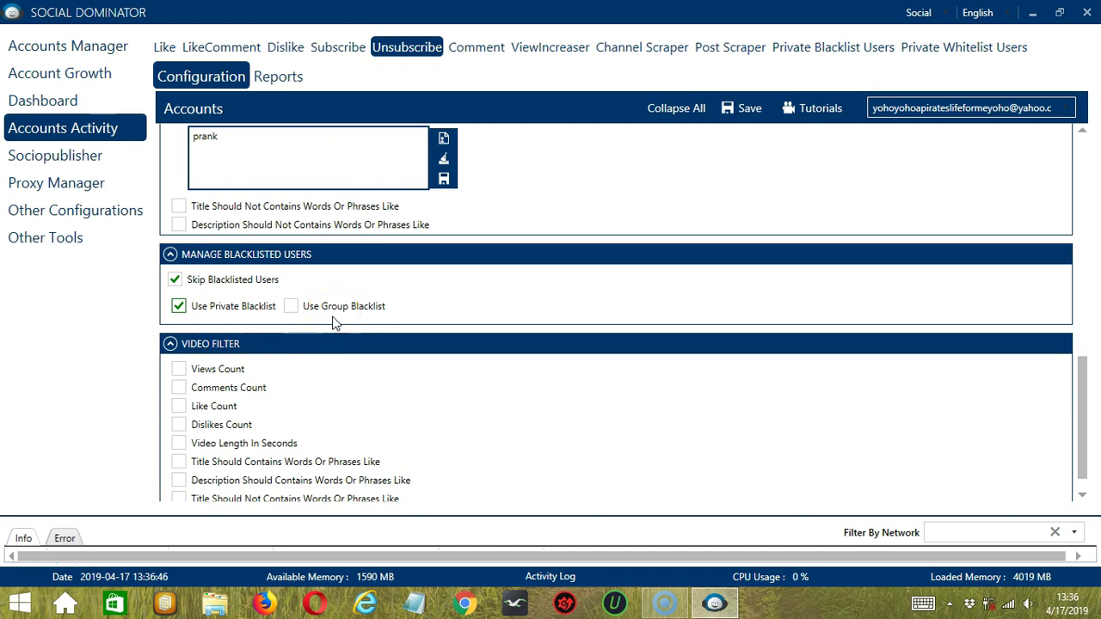
{"action": "scroll", "coordinate": [284, 354], "scroll_direction": "down", "scroll_amount": 1}
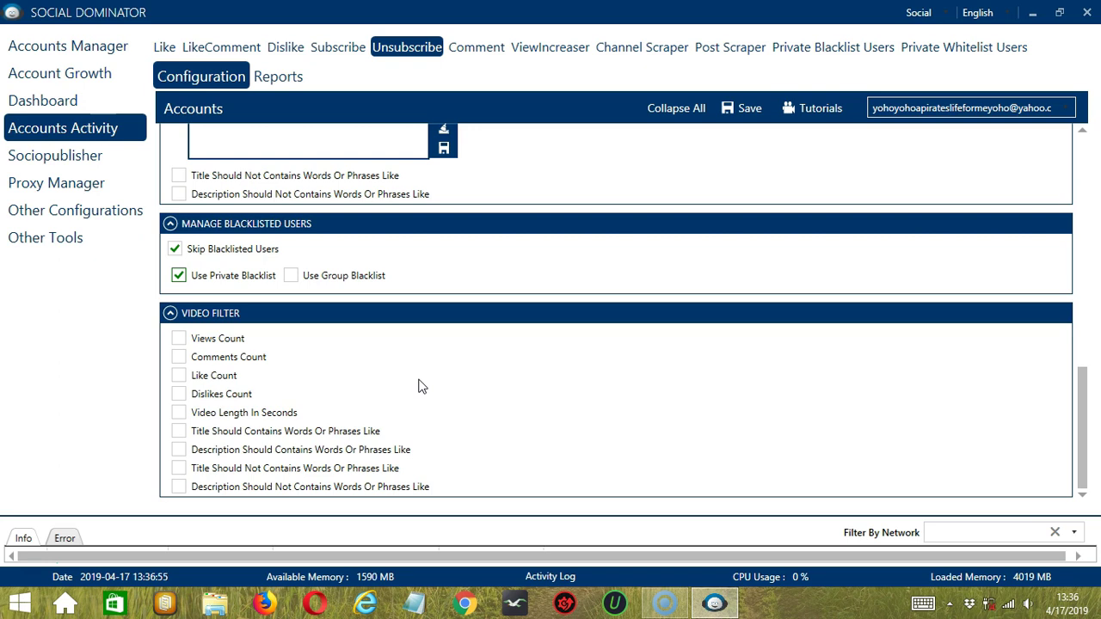
- Enable the video view, comment, like, dislike count and length filters at 10–10
{"action": "left_click", "coordinate": [178, 338]}
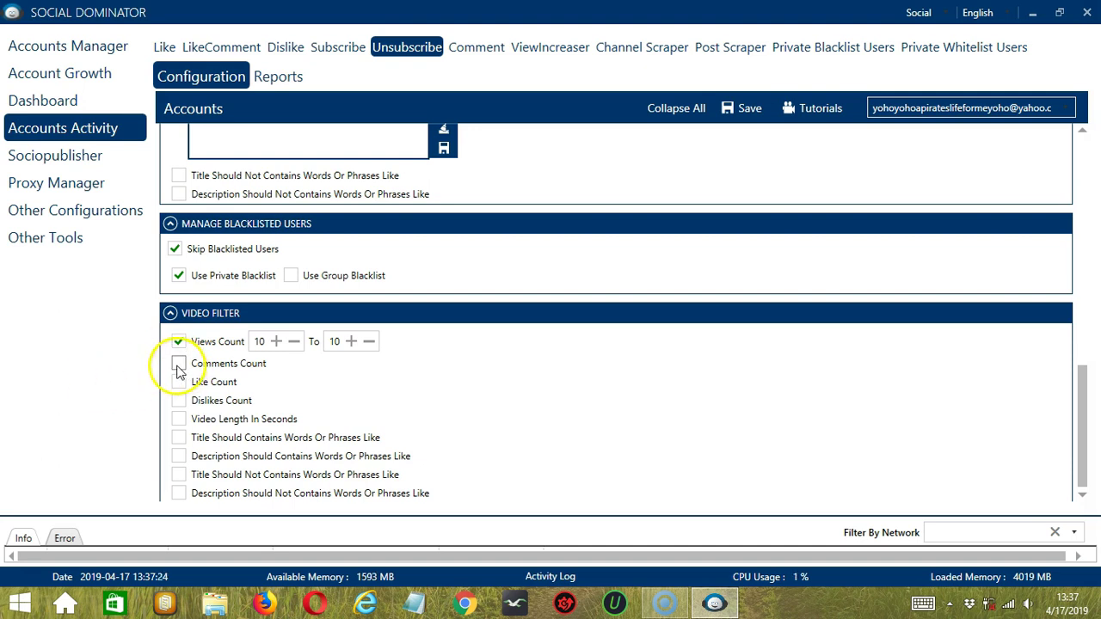
{"action": "left_click", "coordinate": [178, 364]}
{"action": "left_click", "coordinate": [179, 390]}
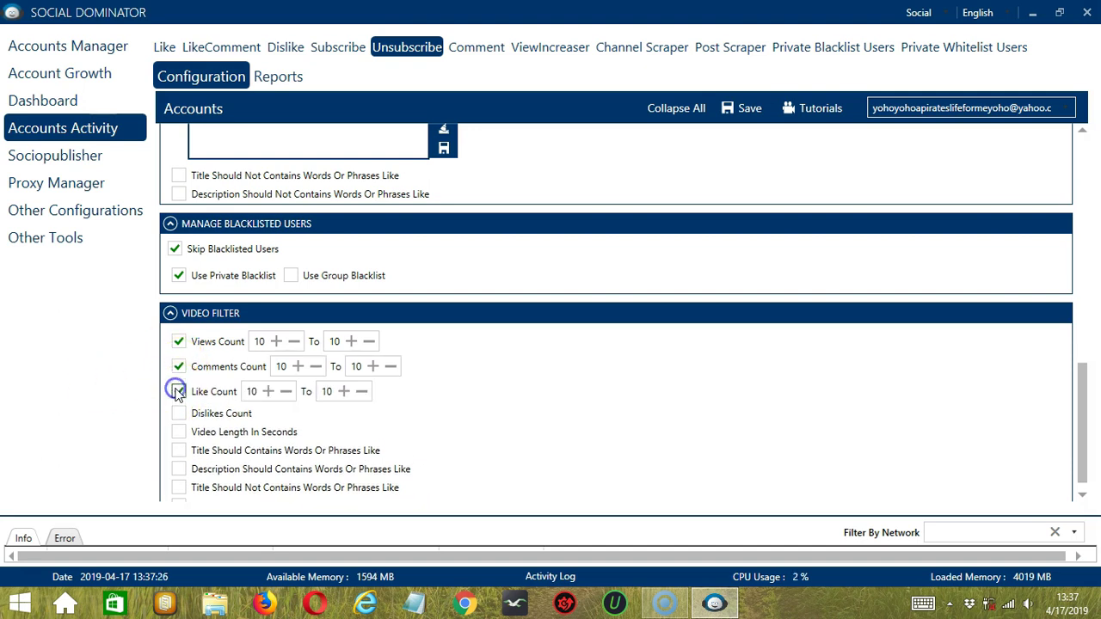
{"action": "left_click", "coordinate": [179, 413]}
{"action": "scroll", "coordinate": [580, 400], "scroll_direction": "down", "scroll_amount": 1}
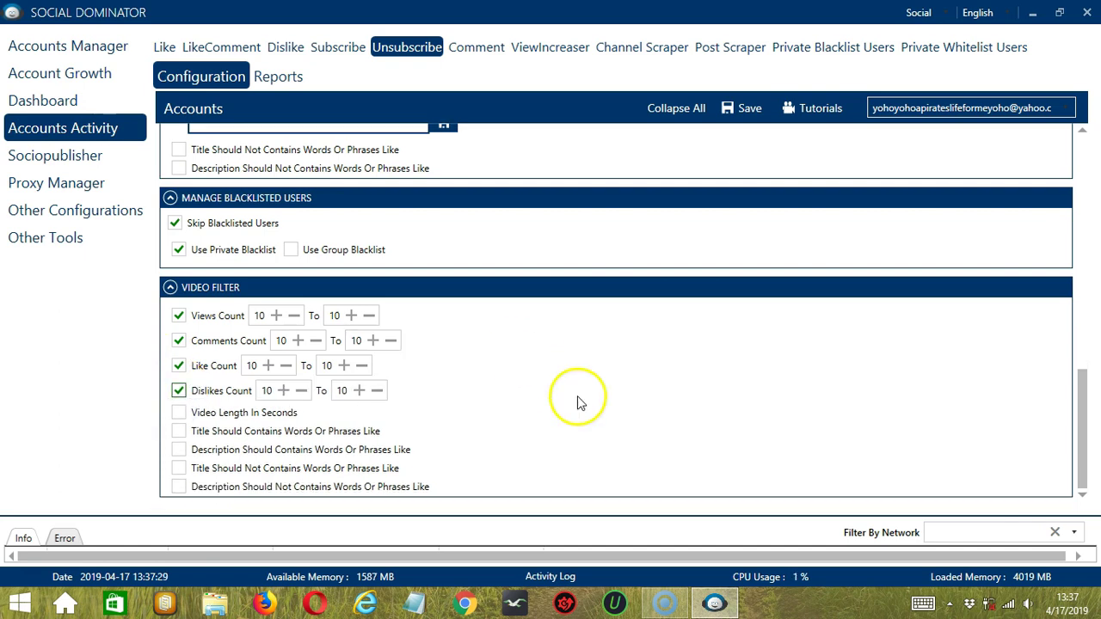
{"action": "left_click", "coordinate": [178, 414]}
{"action": "scroll", "coordinate": [249, 424], "scroll_direction": "down", "scroll_amount": 1}
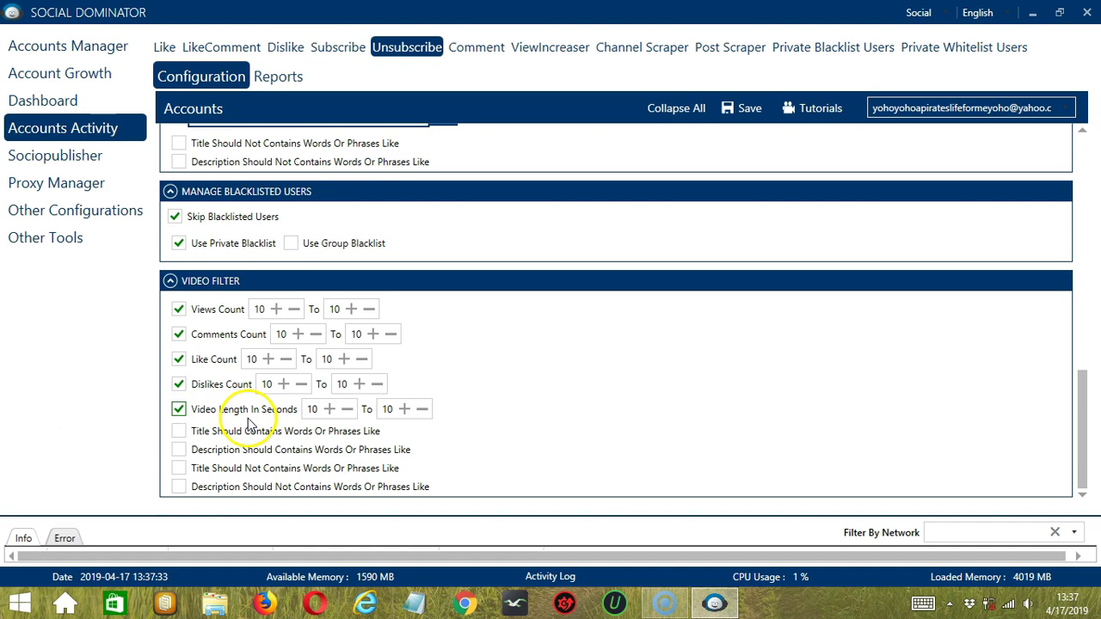
- Require 'prank' in both video titles and descriptions and save both keyword lists
{"action": "left_click", "coordinate": [179, 434]}
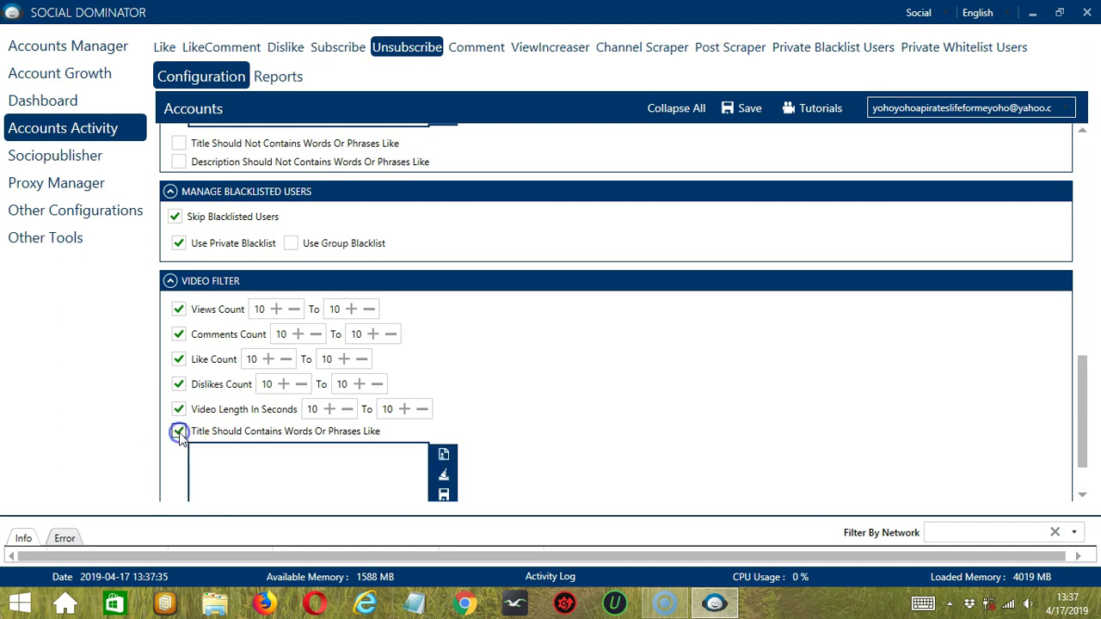
{"action": "scroll", "coordinate": [246, 433], "scroll_direction": "down", "scroll_amount": 2}
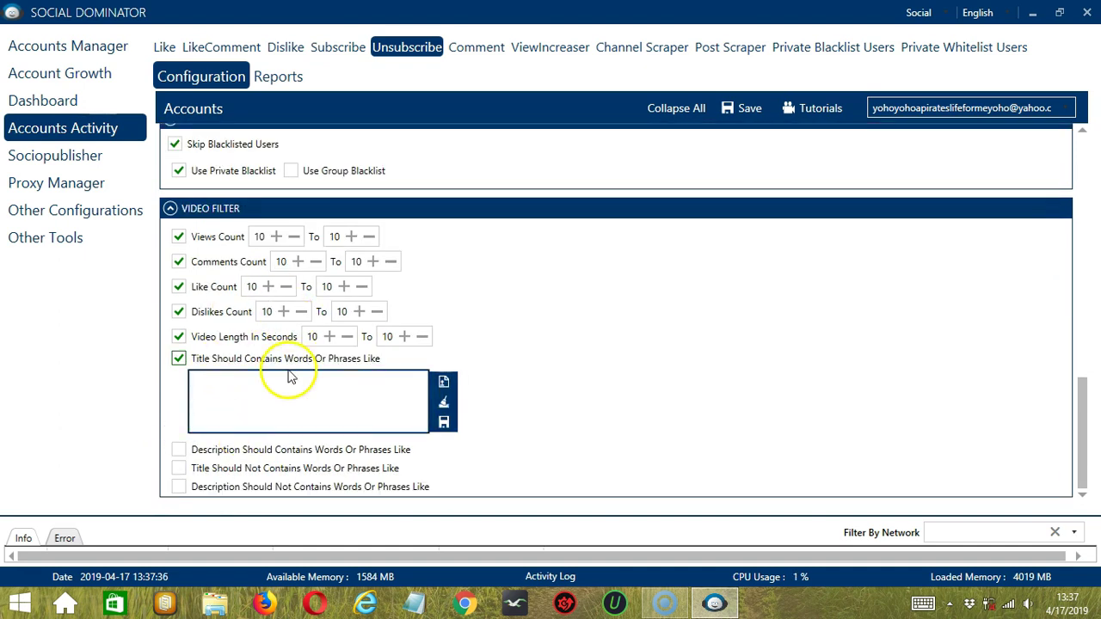
{"action": "left_click", "coordinate": [178, 449]}
{"action": "scroll", "coordinate": [178, 431], "scroll_direction": "down", "scroll_amount": 2}
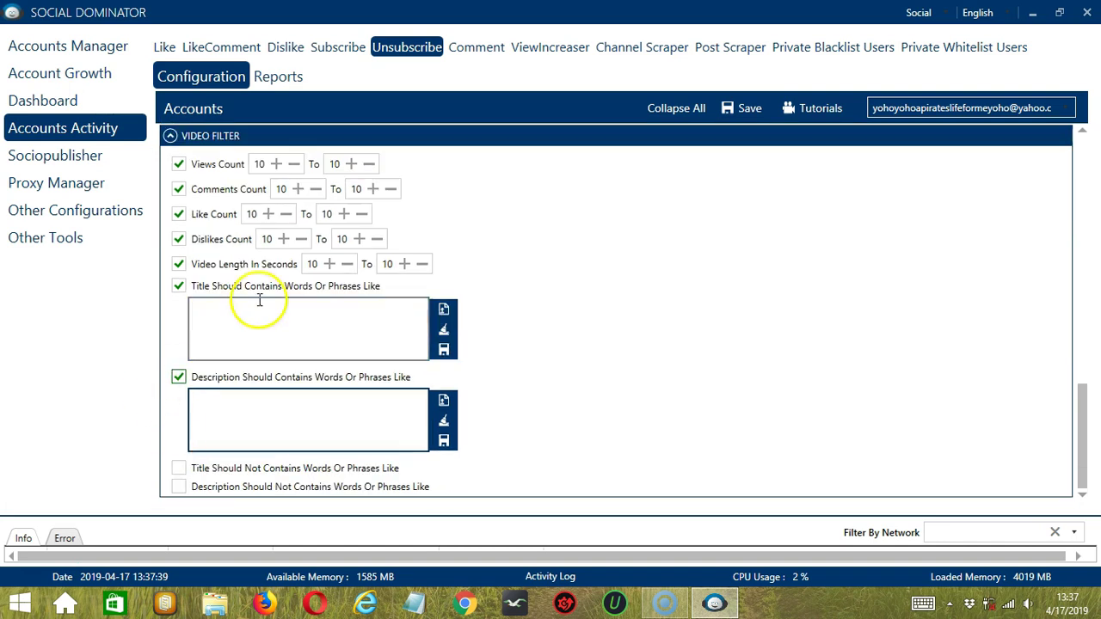
{"action": "left_click", "coordinate": [305, 332]}
{"action": "type", "text": "prank"}
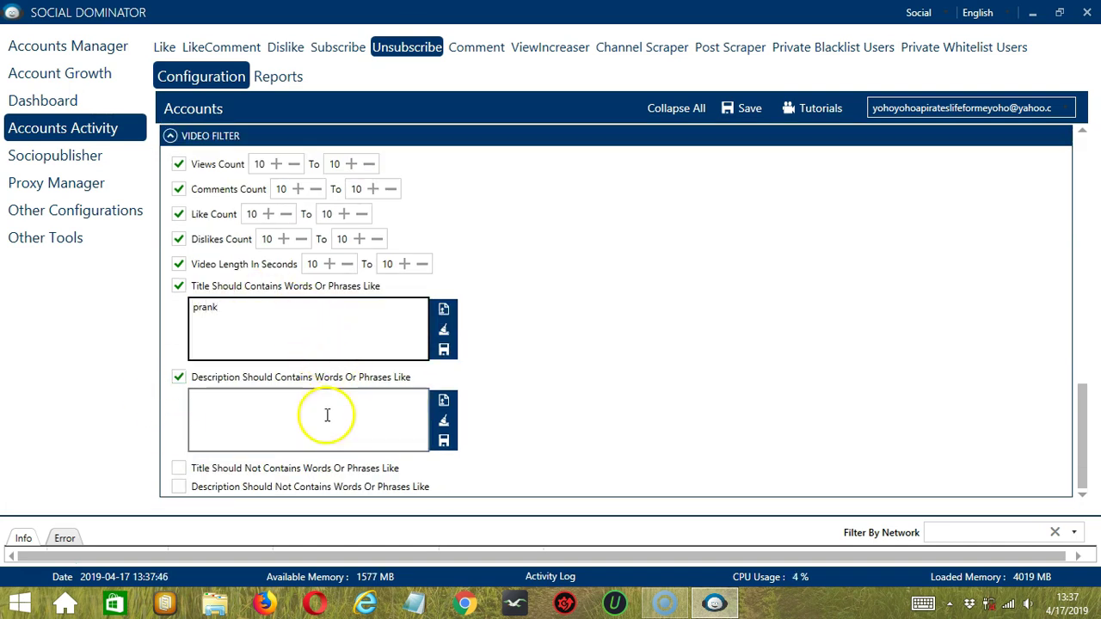
{"action": "left_click", "coordinate": [327, 415]}
{"action": "type", "text": "prank"}
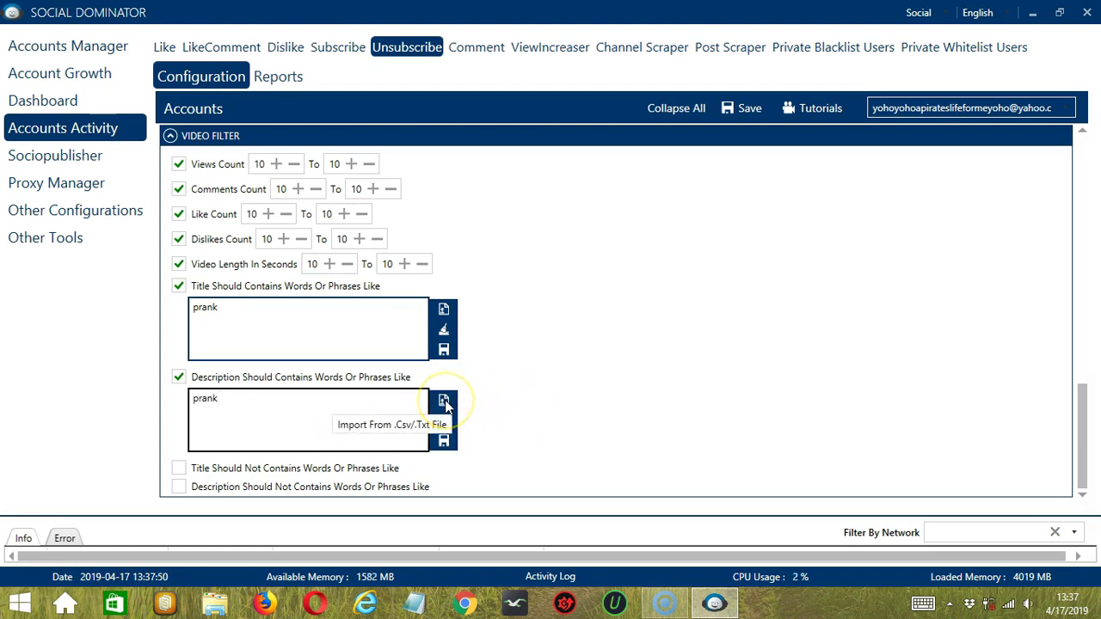
{"action": "left_click", "coordinate": [444, 441]}
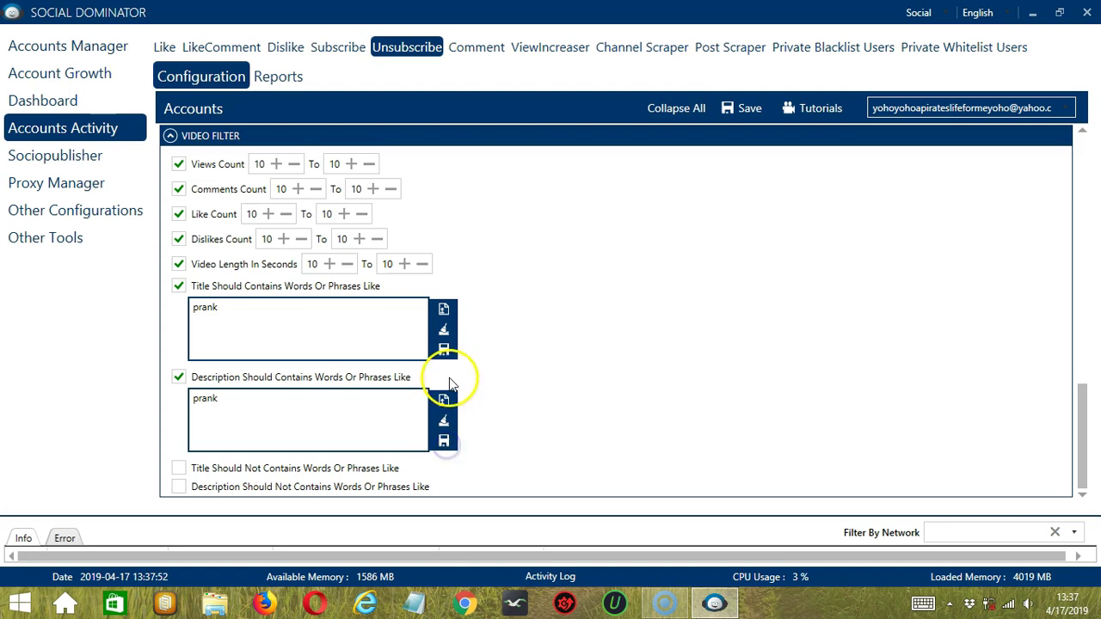
{"action": "left_click", "coordinate": [445, 351]}
- Try the title and description exclusion keyword filters, leaving both unchecked
{"action": "left_click", "coordinate": [178, 468]}
{"action": "scroll", "coordinate": [173, 447], "scroll_direction": "down", "scroll_amount": 2}
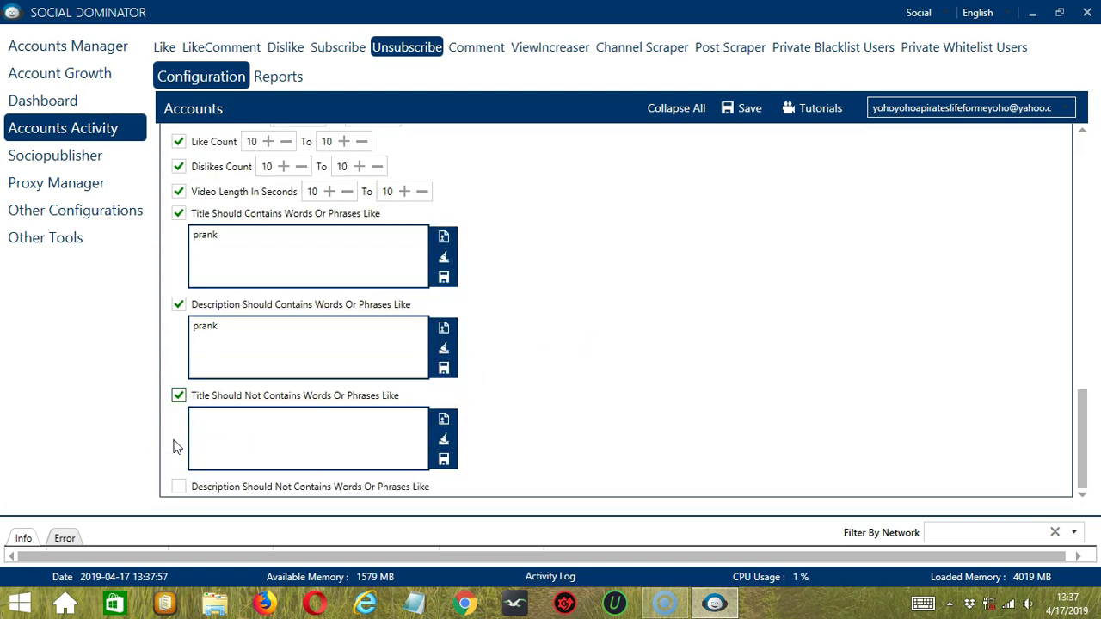
{"action": "left_click", "coordinate": [177, 486]}
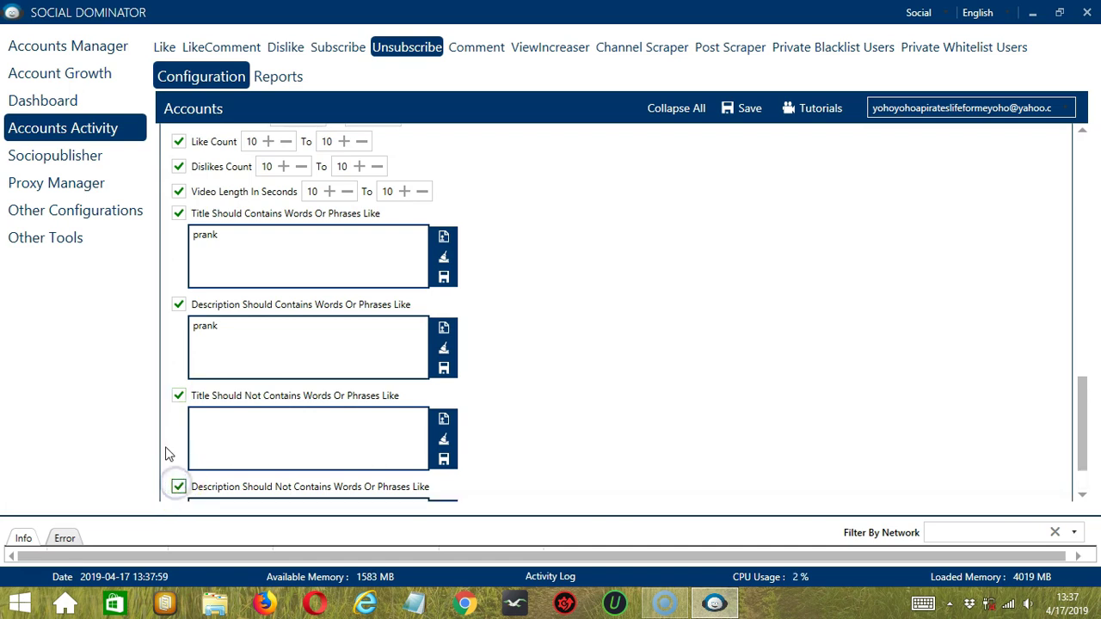
{"action": "scroll", "coordinate": [169, 454], "scroll_direction": "down", "scroll_amount": 2}
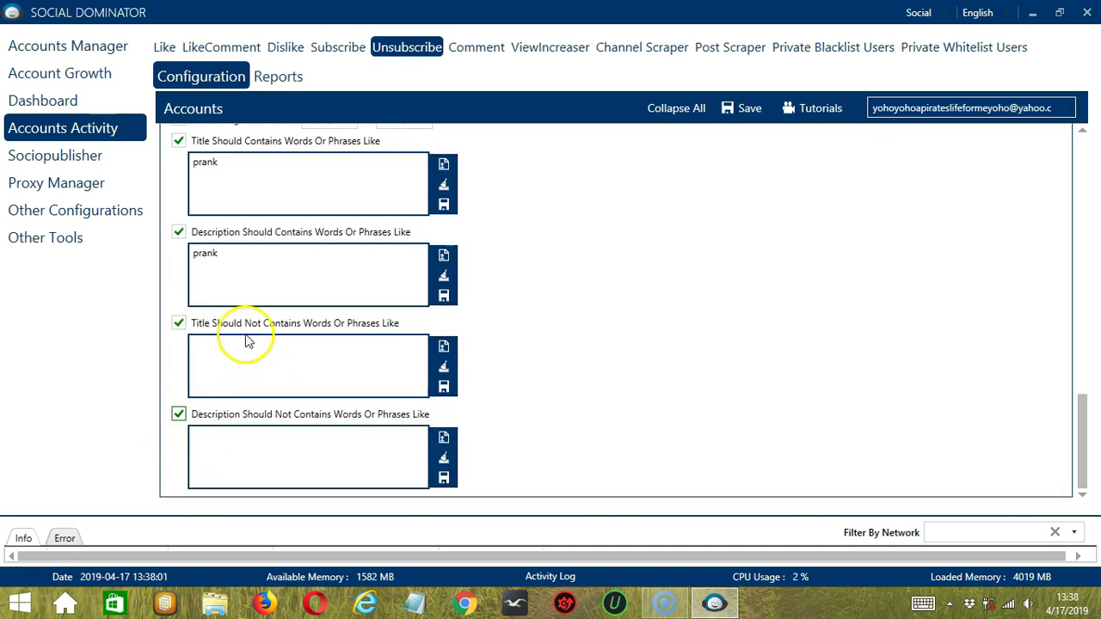
{"action": "left_click", "coordinate": [265, 364]}
{"action": "left_click", "coordinate": [228, 469]}
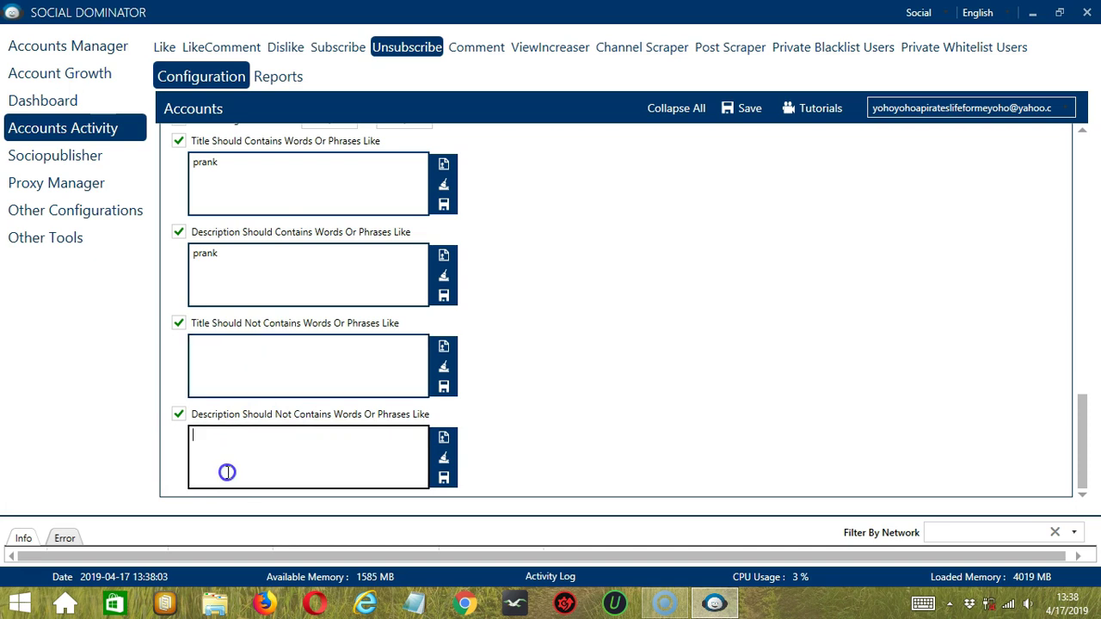
{"action": "left_click", "coordinate": [445, 476]}
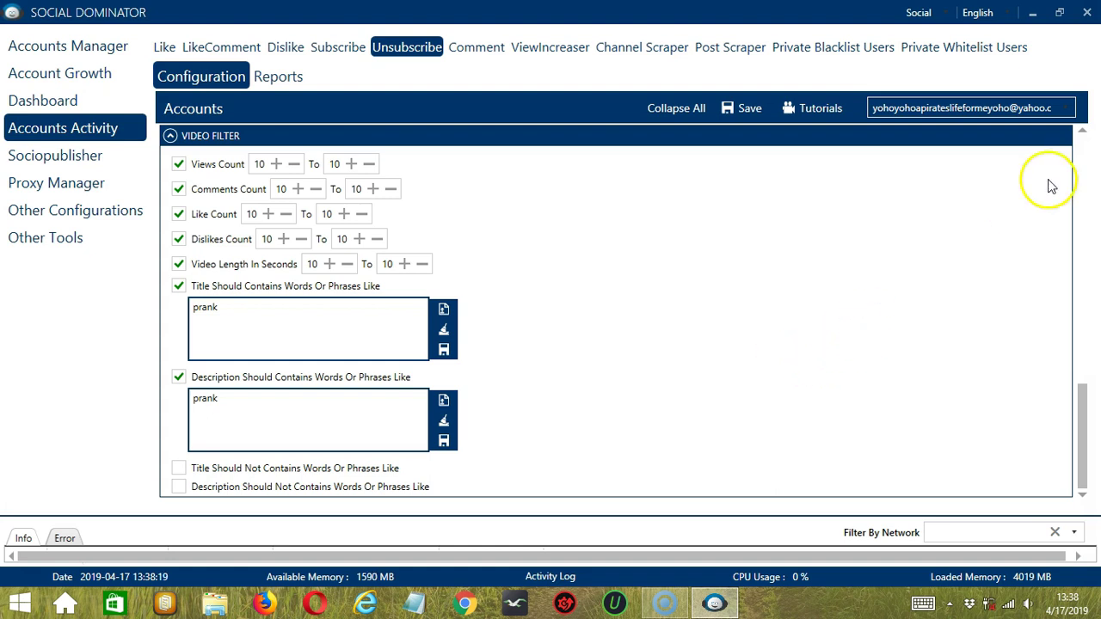
- Save the Unsubscribe settings and switch its status from Stopped to Active
{"action": "left_click", "coordinate": [1083, 145]}
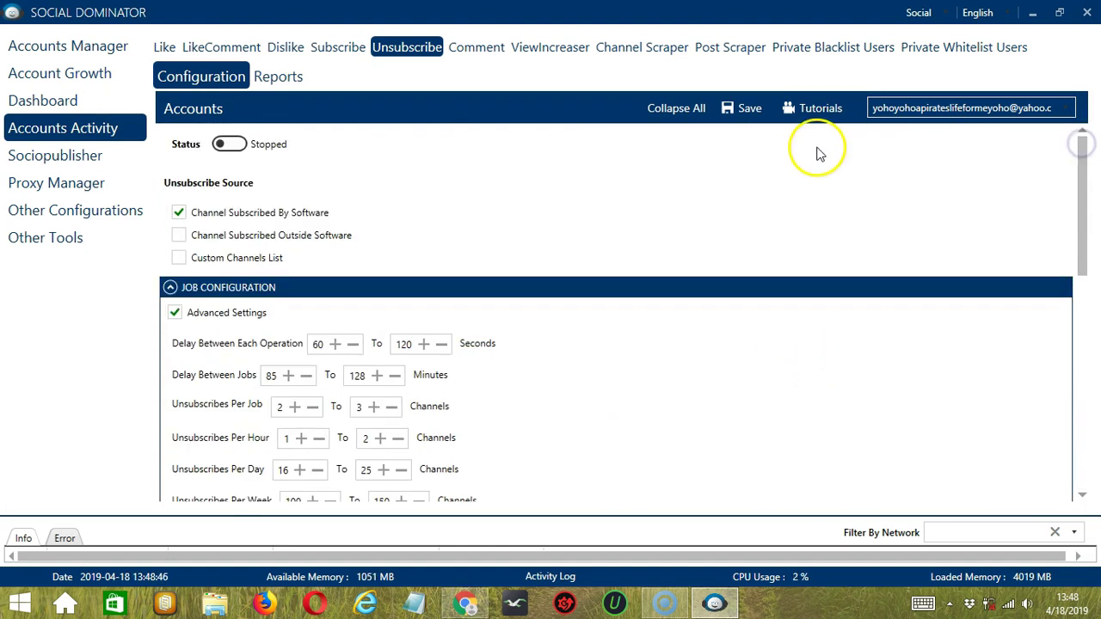
{"action": "left_click", "coordinate": [745, 110]}
{"action": "left_click", "coordinate": [745, 112]}
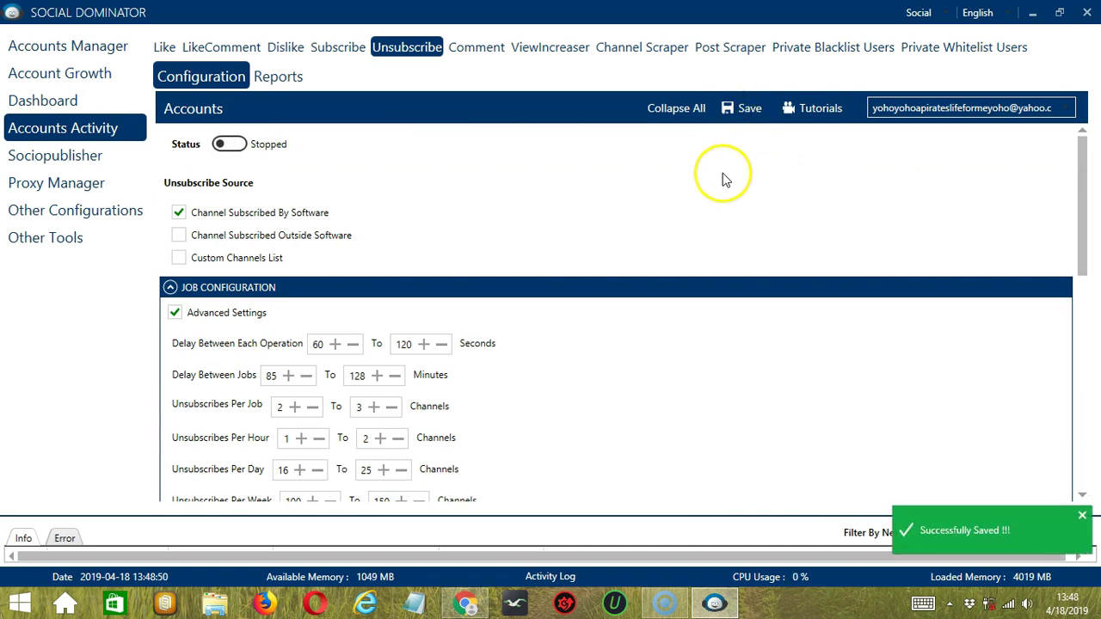
{"action": "left_click", "coordinate": [229, 145]}
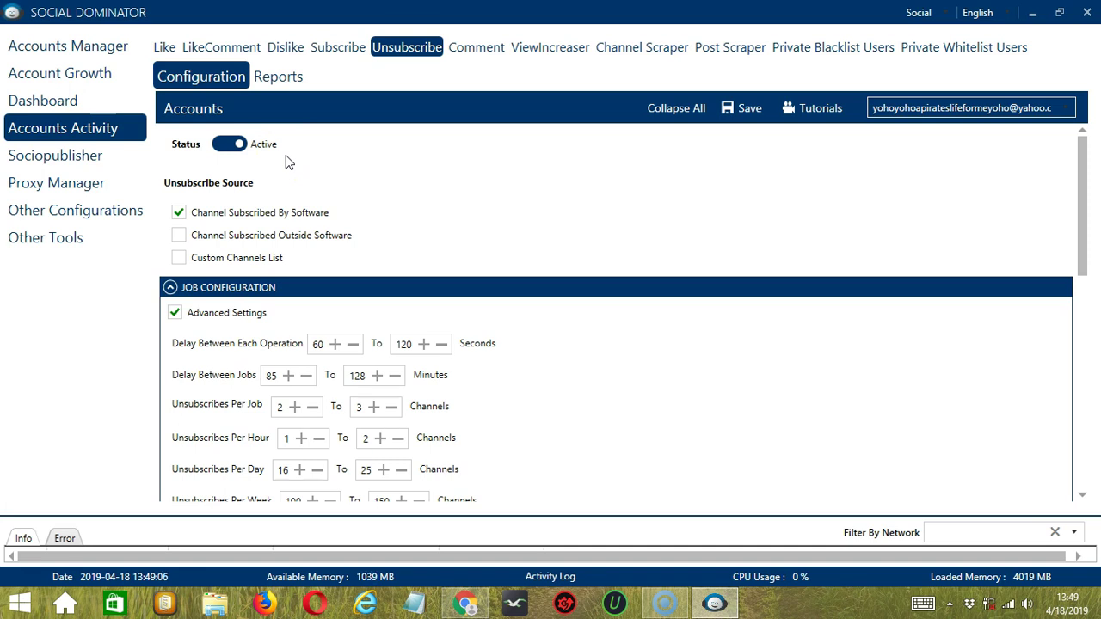
- Switch to YouTube and start a new Subscriber > Unsubscribe campaign, selecting its timestamped name
{"action": "left_click", "coordinate": [947, 14]}
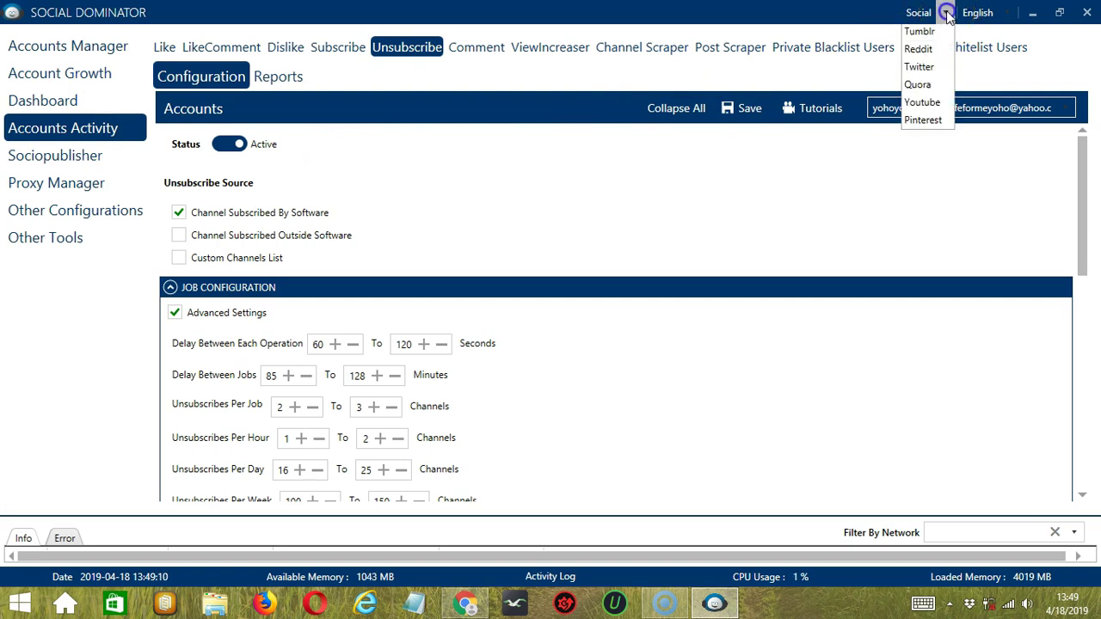
{"action": "left_click", "coordinate": [945, 177]}
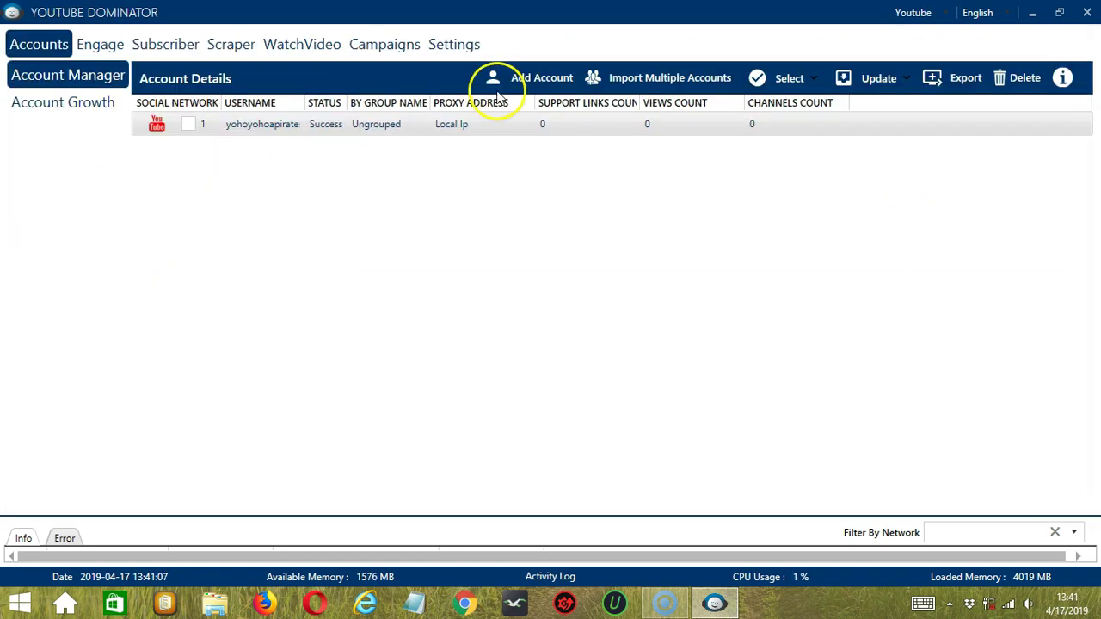
{"action": "left_click", "coordinate": [168, 44]}
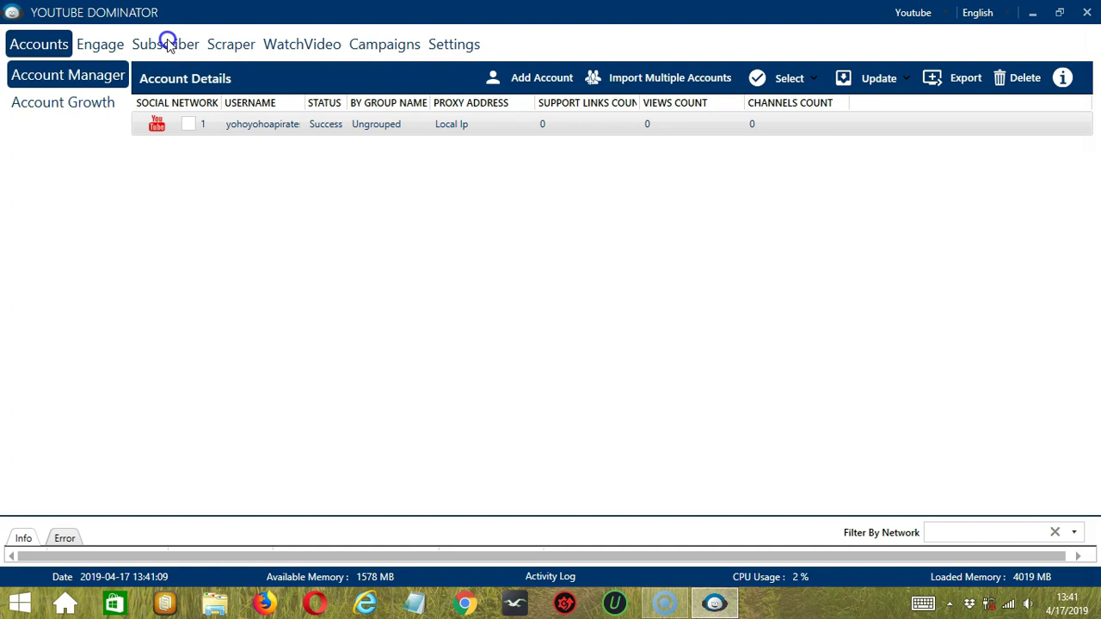
{"action": "left_click", "coordinate": [39, 108]}
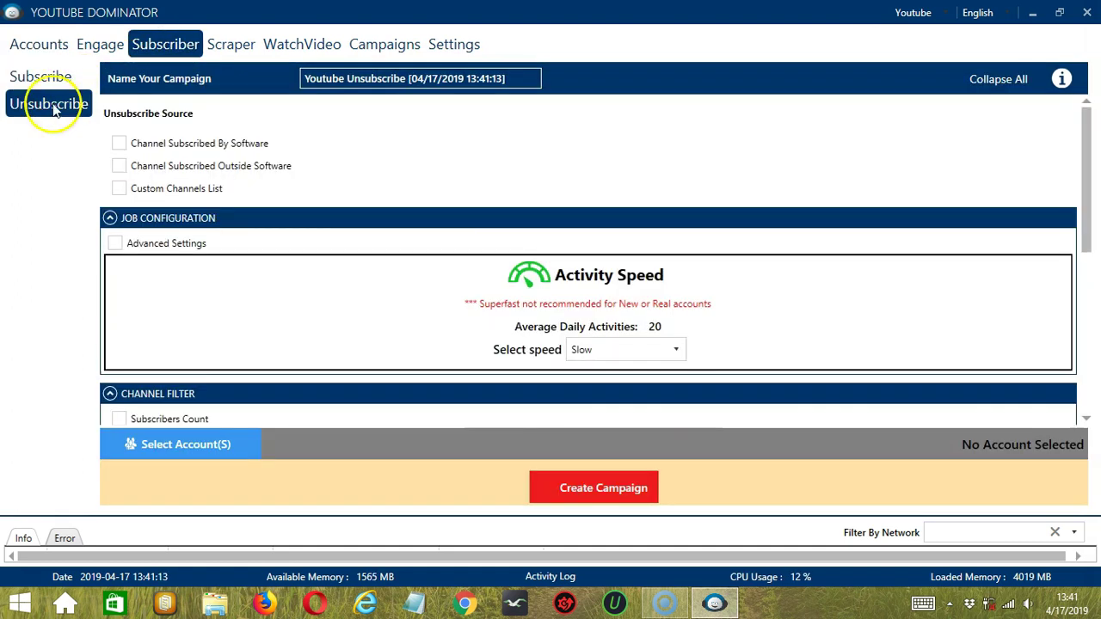
{"action": "left_click", "coordinate": [306, 80]}
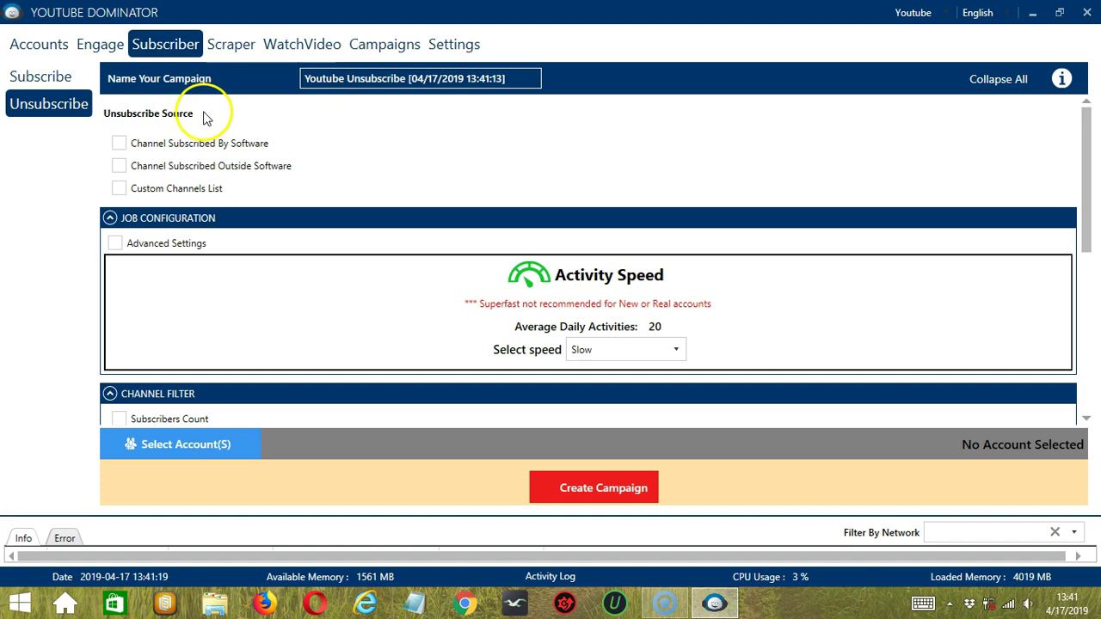
- Enable Channel Subscribed By Software, Subscribers Count 10–20, Skip Blacklisted Users and Use Private Blacklist
{"action": "left_click", "coordinate": [118, 144]}
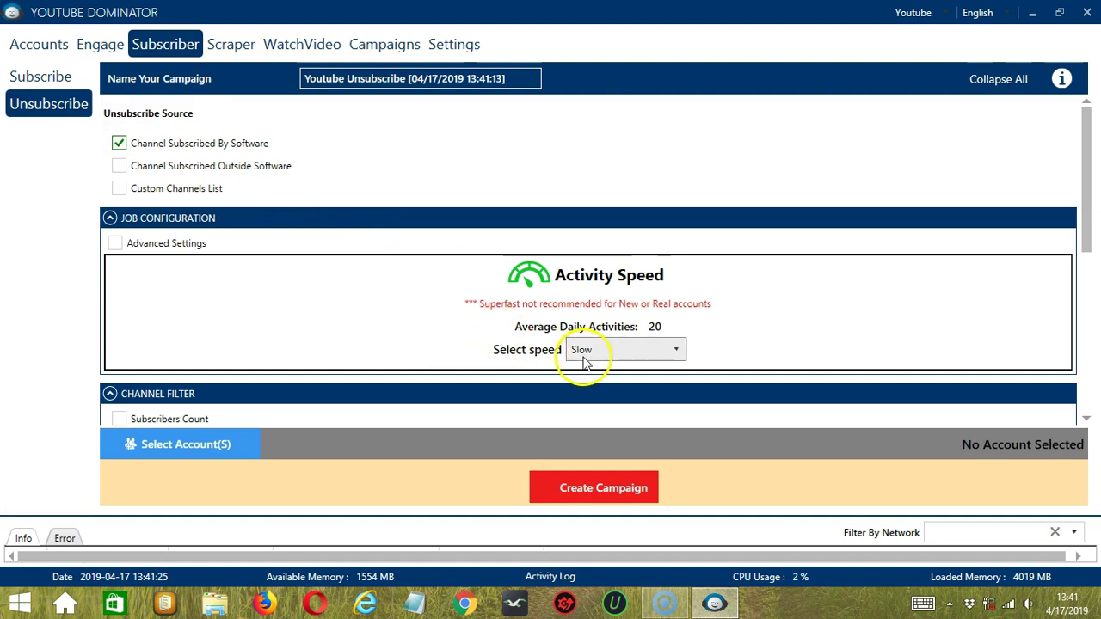
{"action": "scroll", "coordinate": [889, 304], "scroll_direction": "down", "scroll_amount": 1}
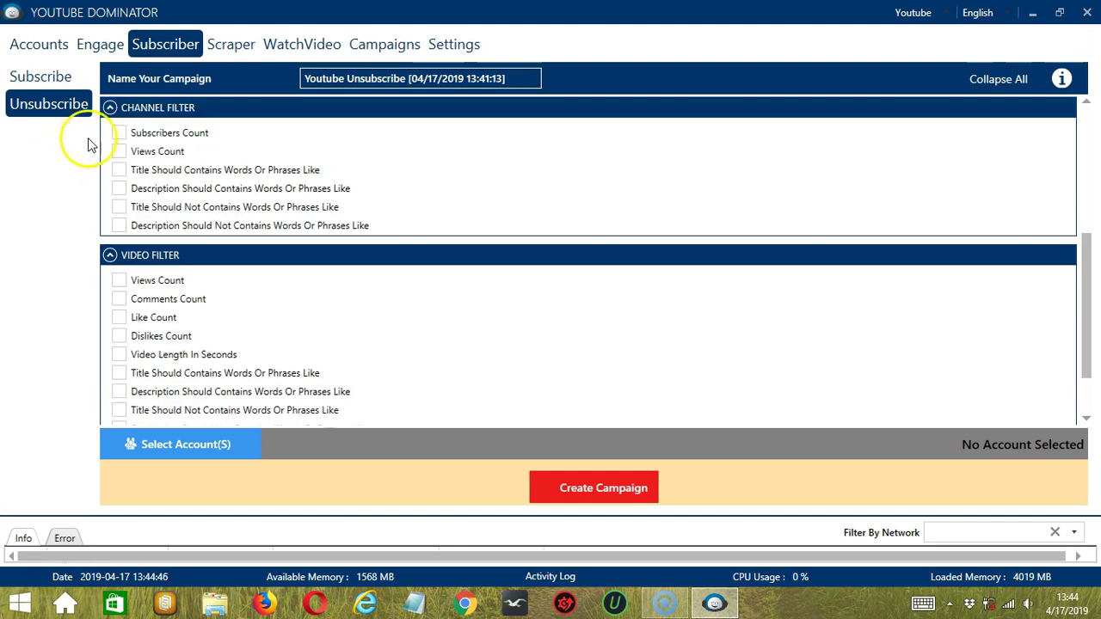
{"action": "left_click", "coordinate": [119, 133]}
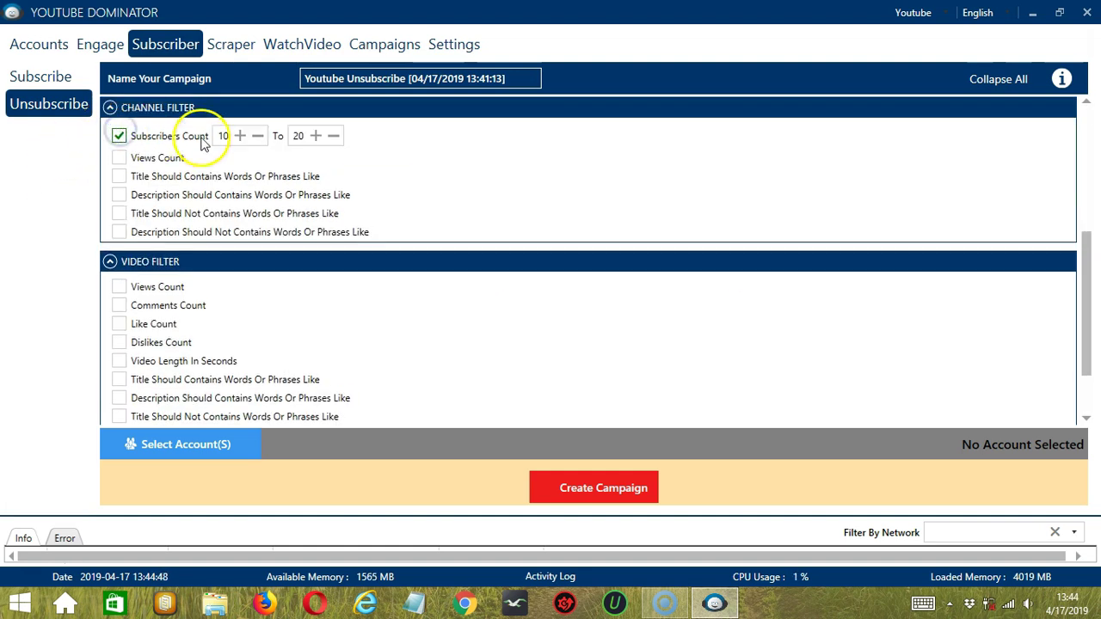
{"action": "scroll", "coordinate": [456, 265], "scroll_direction": "down", "scroll_amount": 1}
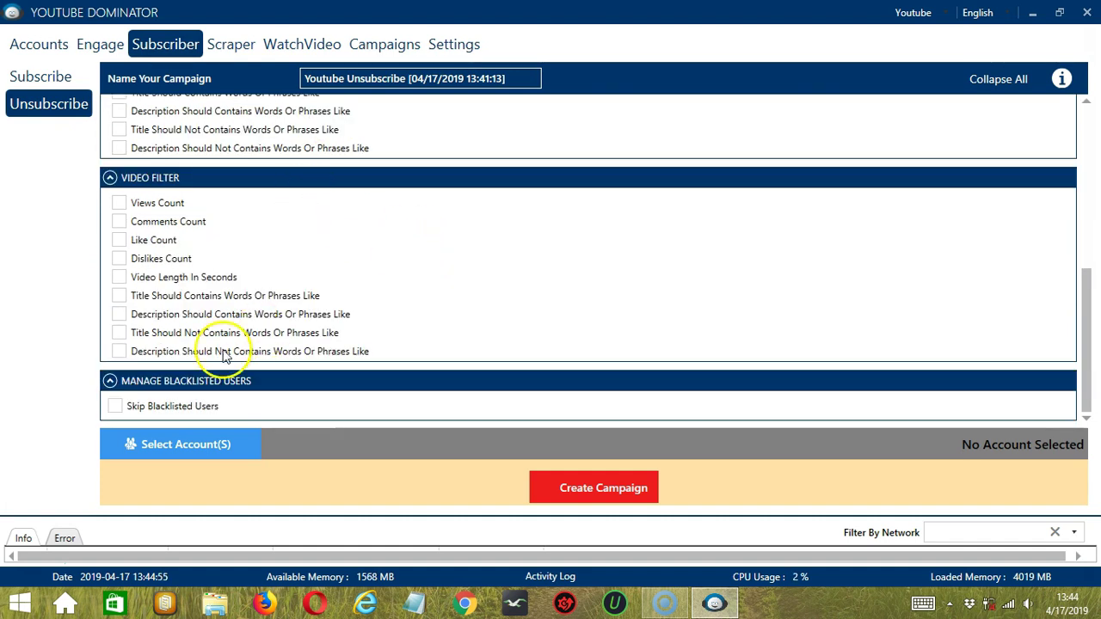
{"action": "left_click", "coordinate": [116, 406]}
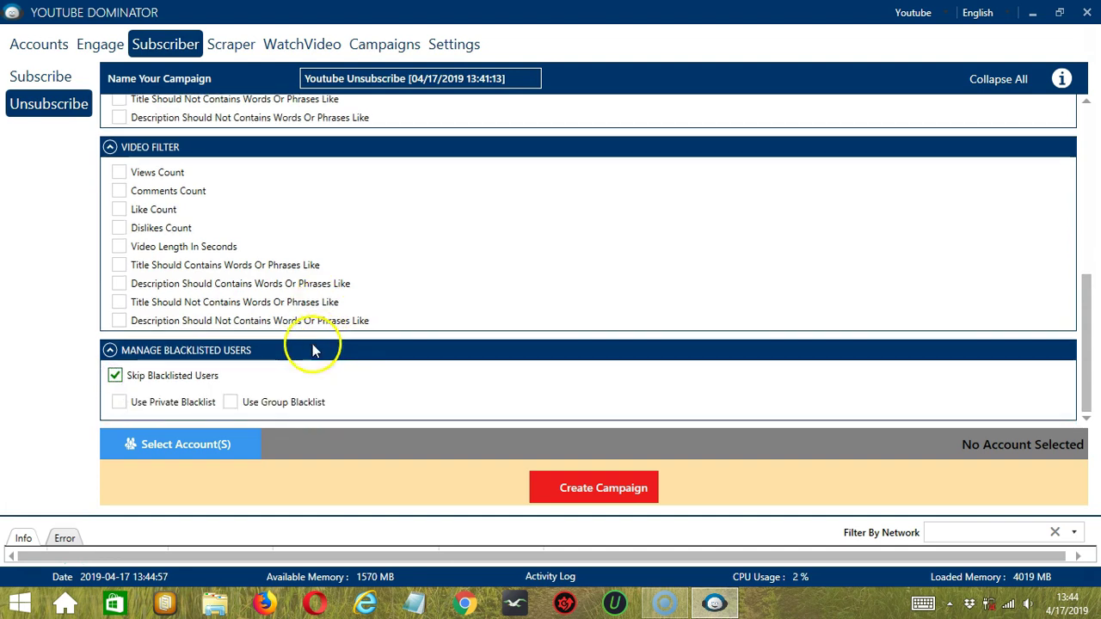
{"action": "left_click", "coordinate": [118, 402]}
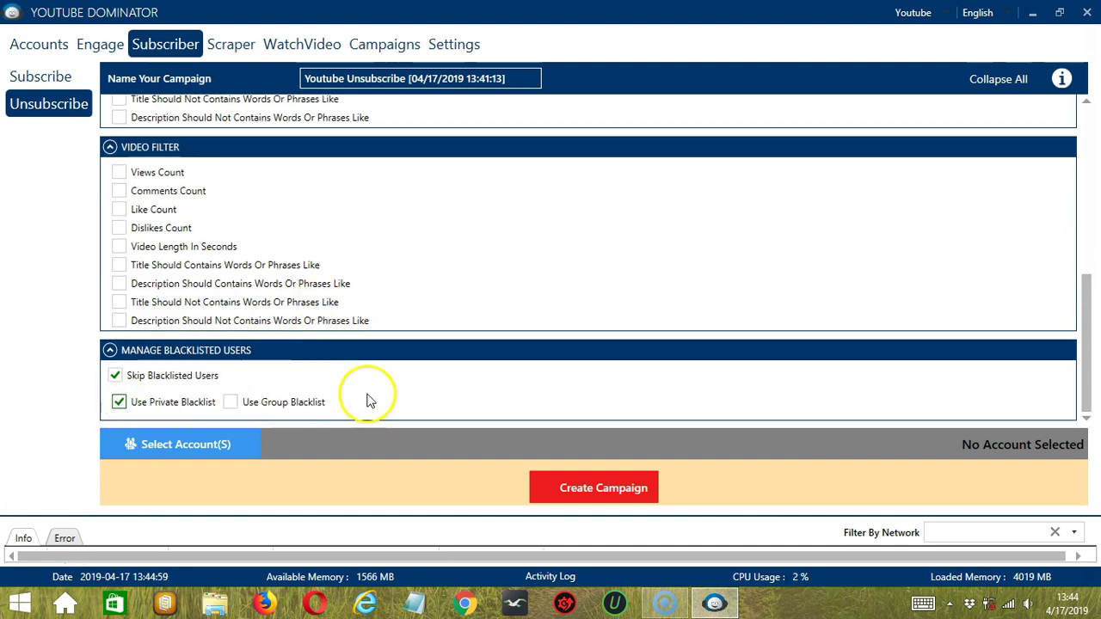
- Assign the only listed account to the campaign and create the Youtube Unsubscribe campaign
{"action": "left_click", "coordinate": [247, 446]}
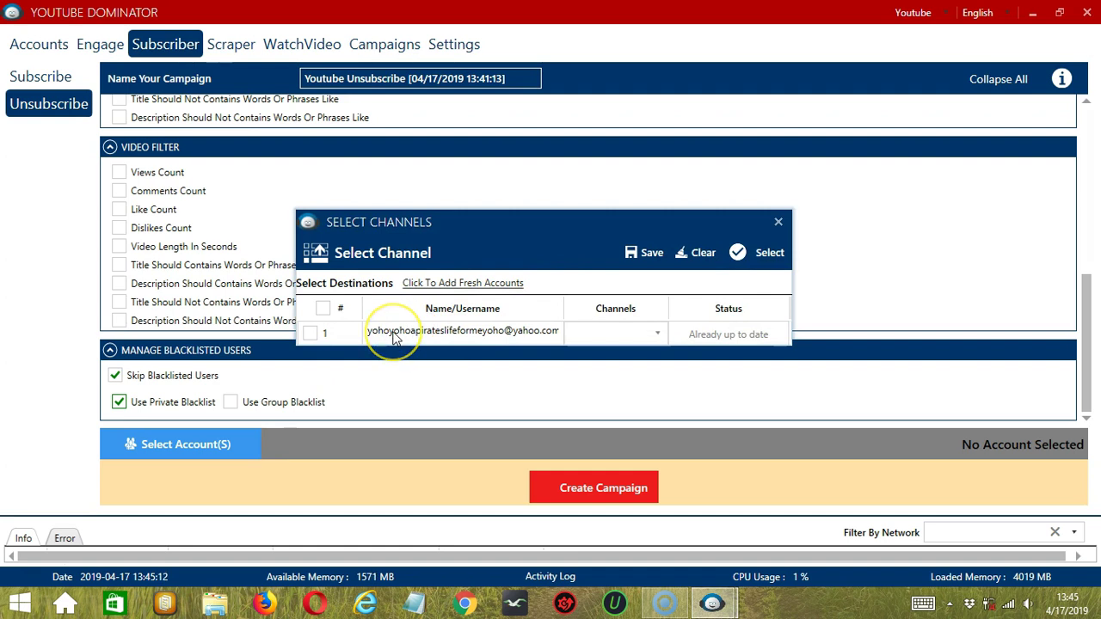
{"action": "left_click", "coordinate": [310, 335]}
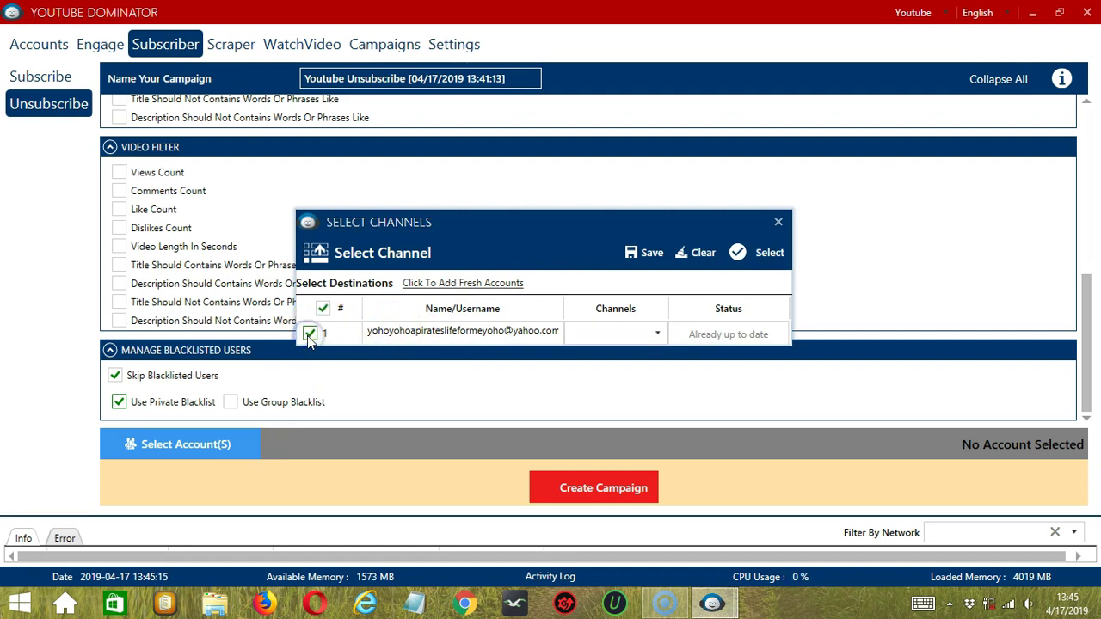
{"action": "left_click", "coordinate": [637, 252]}
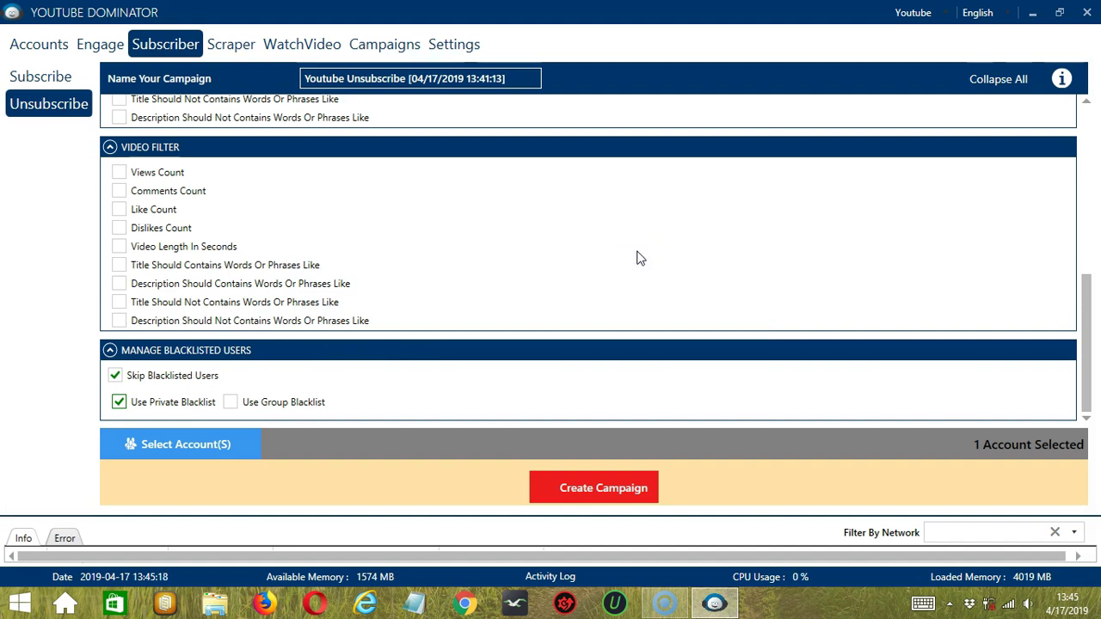
{"action": "left_click", "coordinate": [550, 488]}
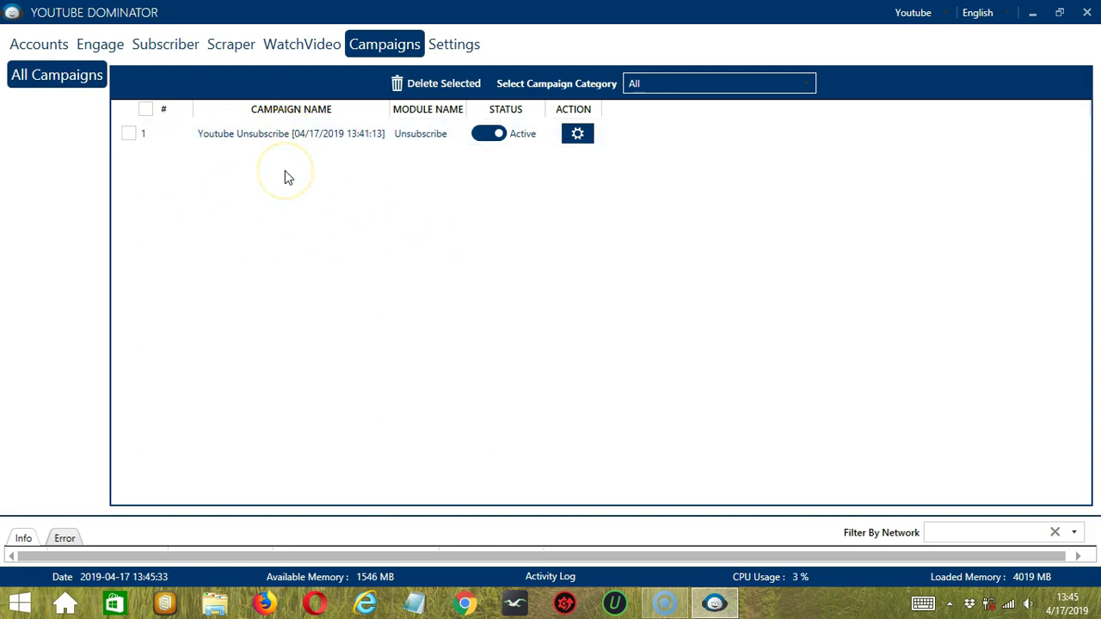
- Toggle the Youtube Unsubscribe campaign's status from Active to Paused, then dismiss its action menu
{"action": "left_click", "coordinate": [487, 135]}
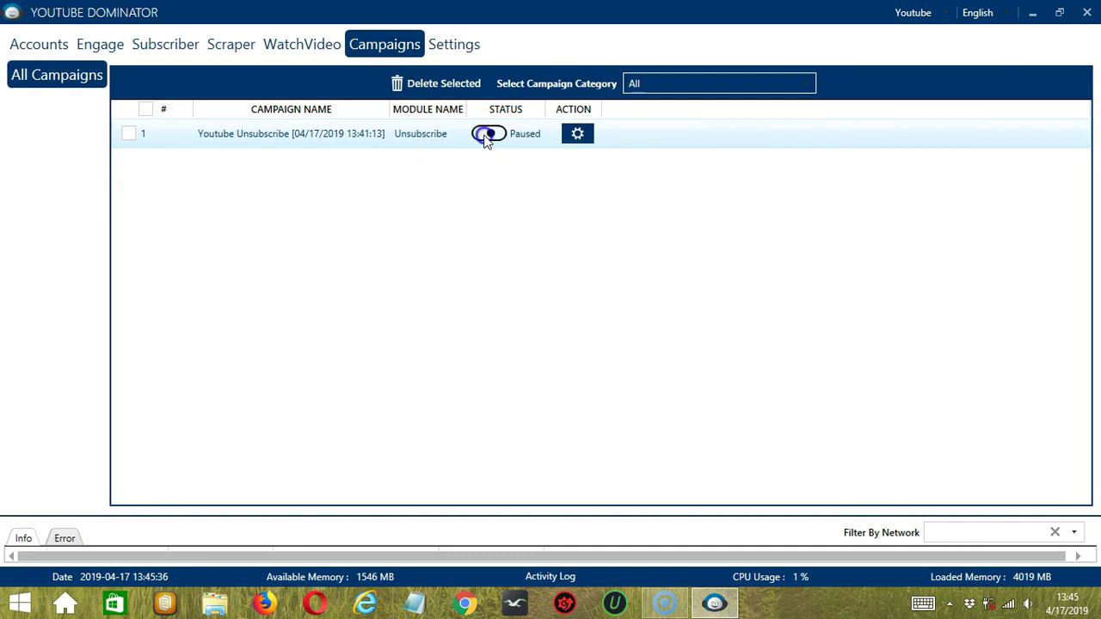
{"action": "left_click", "coordinate": [579, 136]}
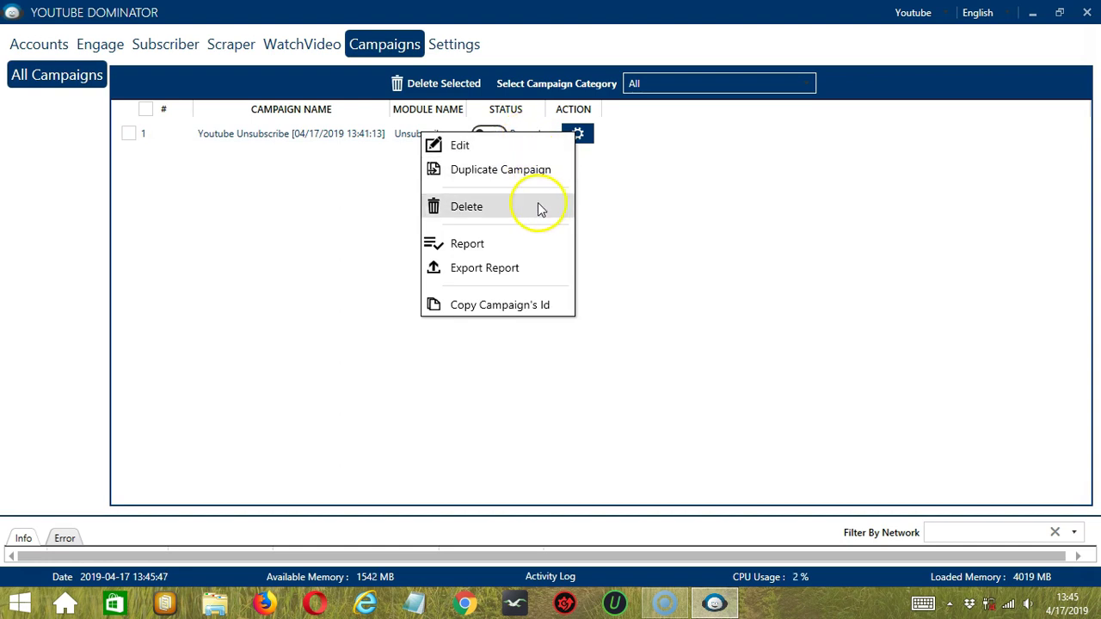
{"action": "left_click", "coordinate": [648, 161]}
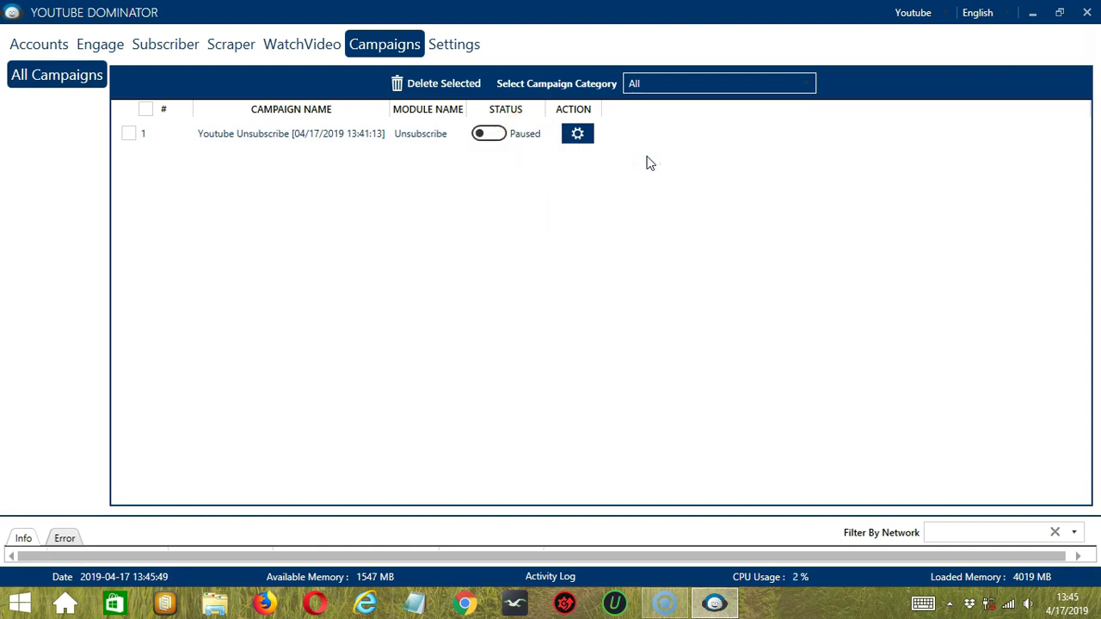